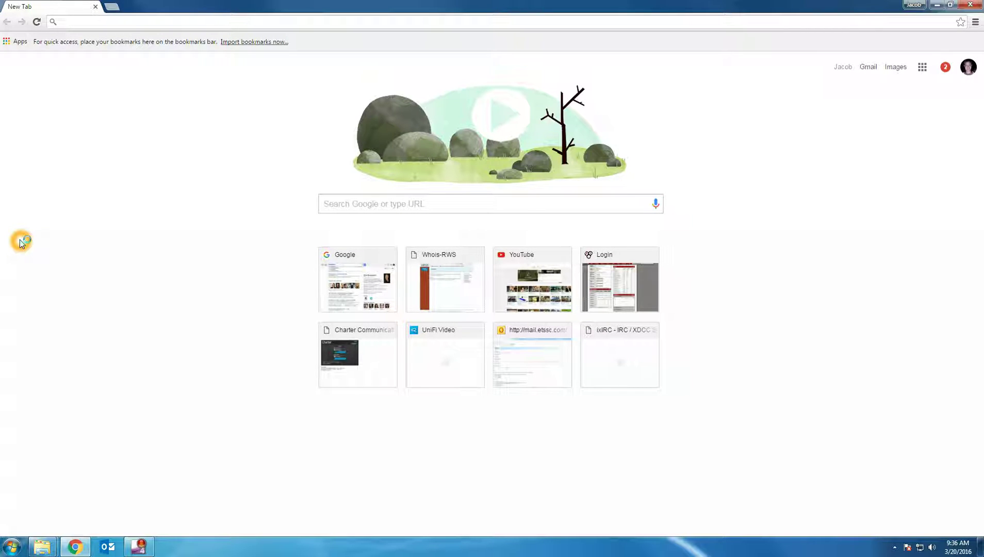
pyautogui.click(146, 20)
pyautogui.write('http://')
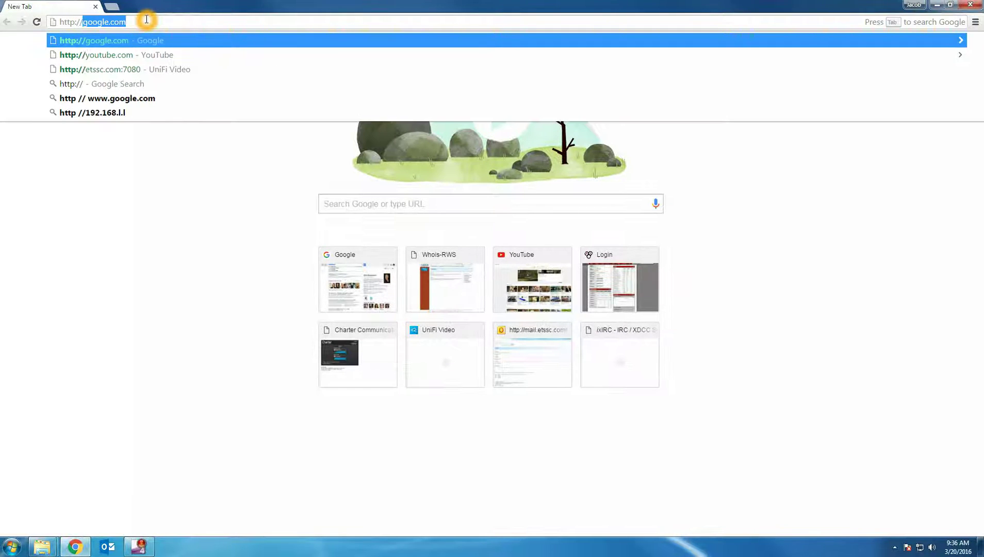
pyautogui.write('etssc.com:7080')
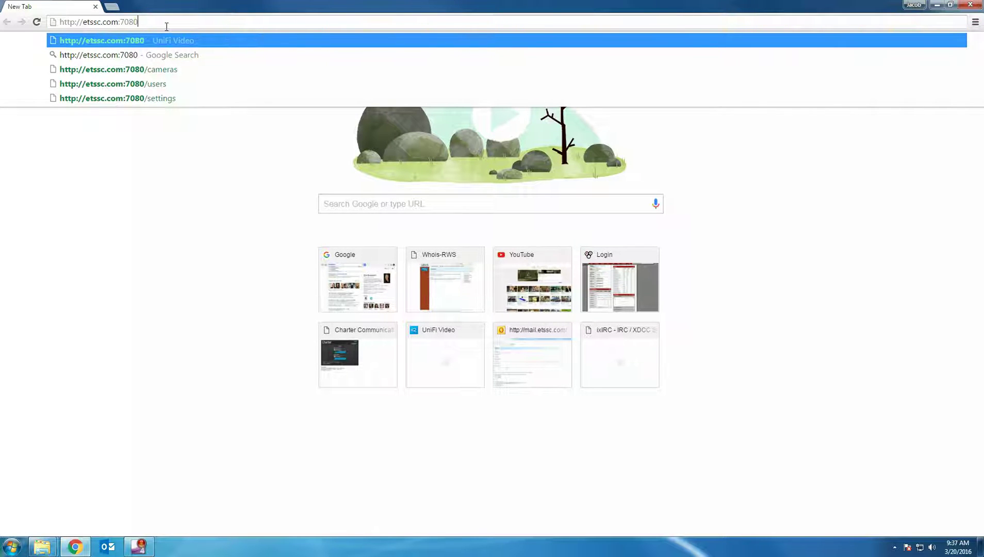
pyautogui.press('Return')
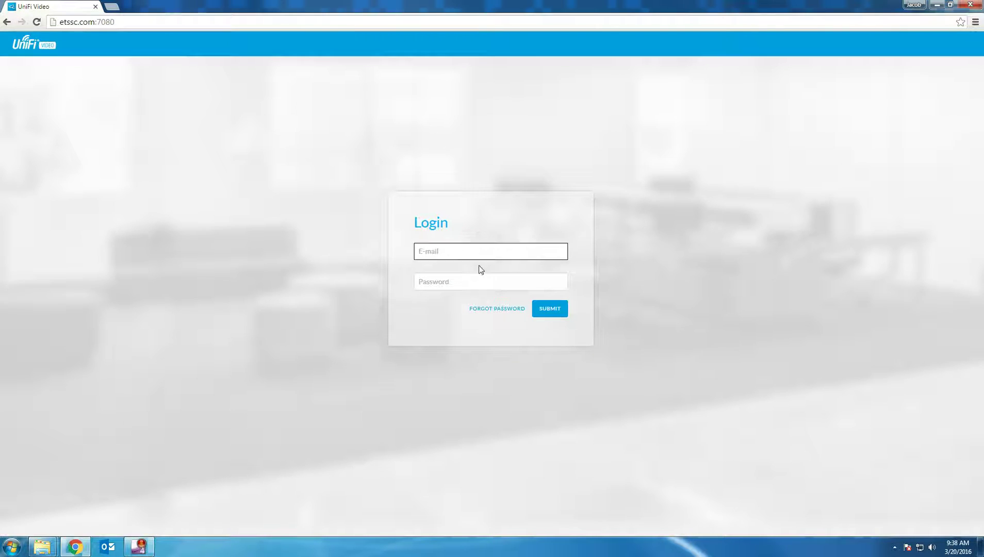
# Step: Sign in to UniFi Video with the account e-mail and password
pyautogui.click(464, 259)
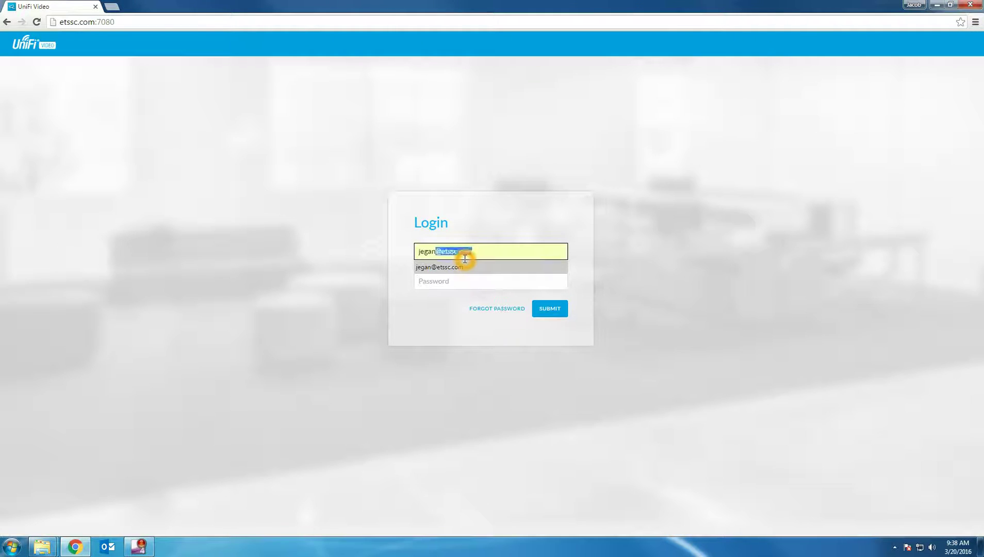
pyautogui.press('Tab')
pyautogui.write('•••••••••')
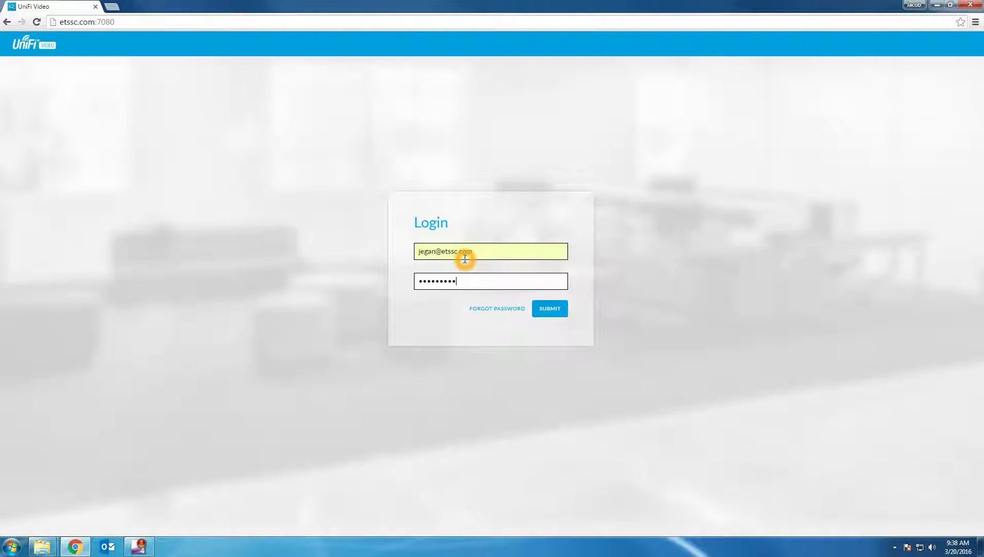
pyautogui.press('Return')
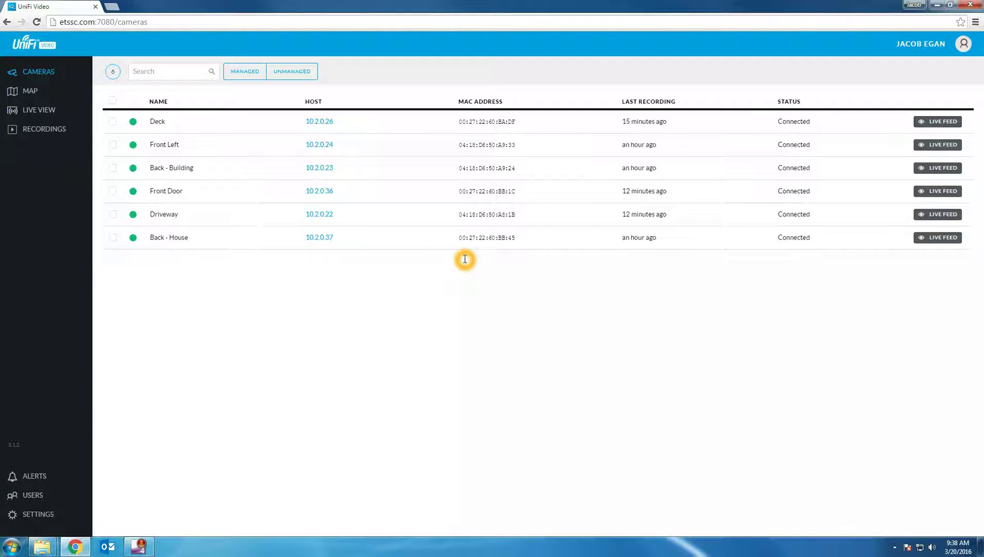
# Step: Open the Deck camera's details and expand On Screen Display, confirming Timestamp Overlay is on
pyautogui.click(446, 123)
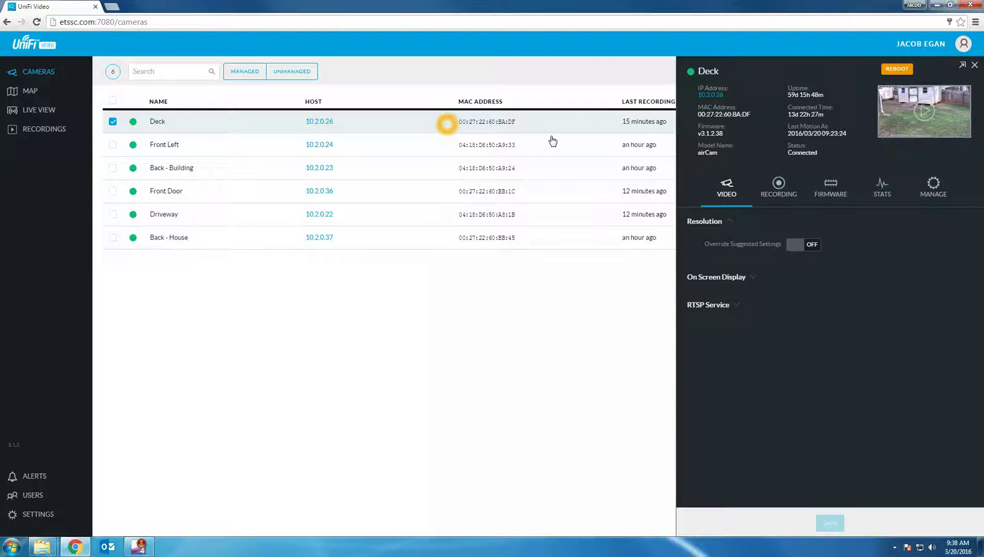
pyautogui.click(749, 278)
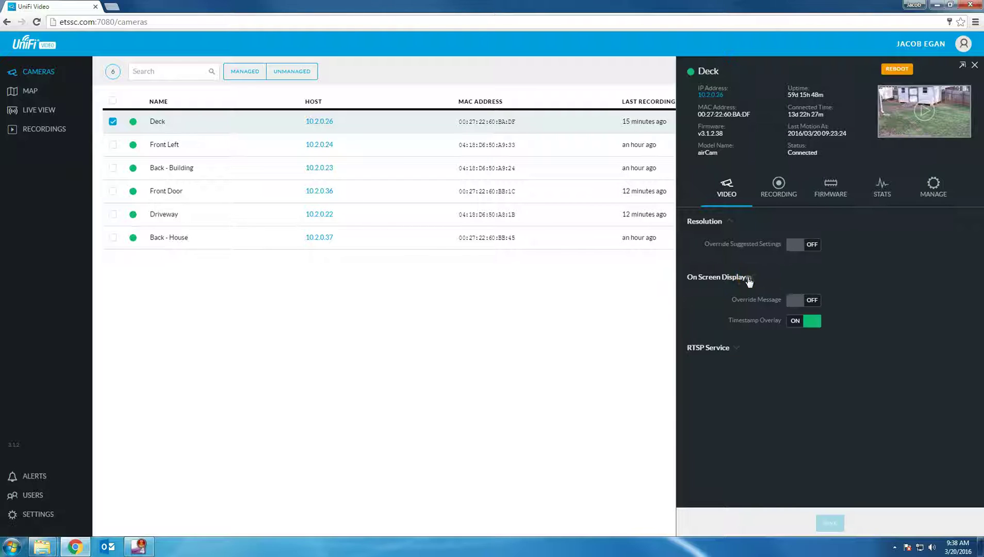
pyautogui.click(793, 325)
pyautogui.click(793, 324)
pyautogui.click(793, 325)
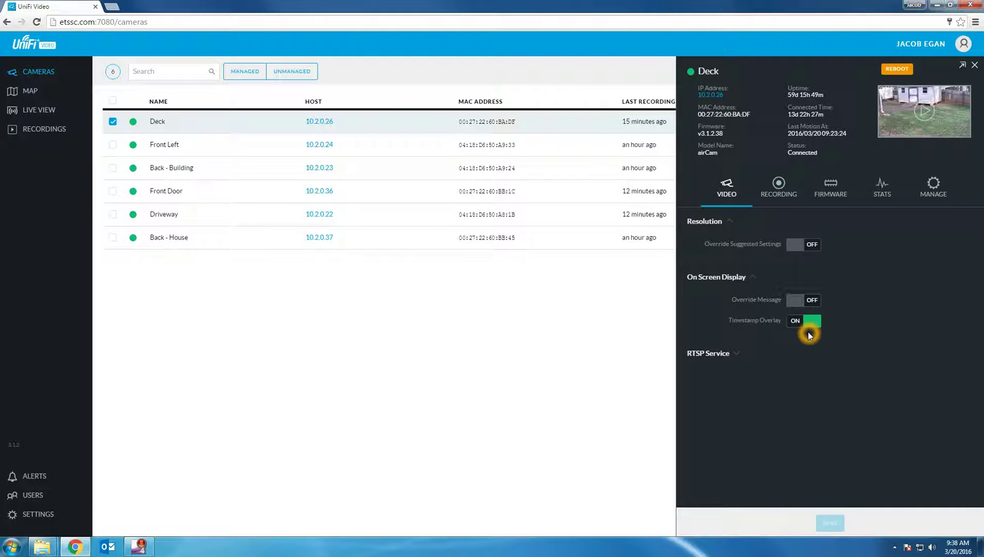
pyautogui.click(804, 321)
pyautogui.click(884, 94)
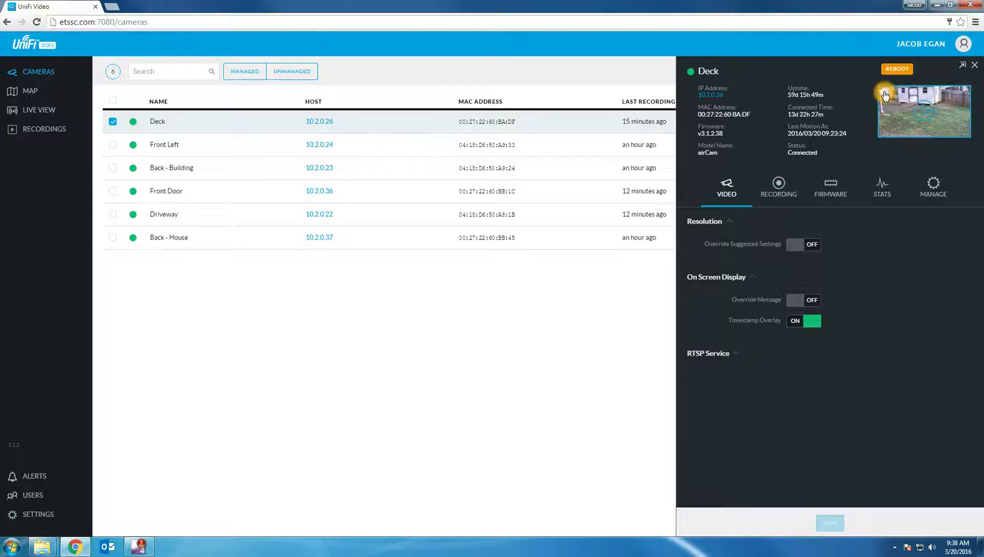
# Step: Keep the Deck camera on motion-only recording, with 10 seconds recorded before and after motion
pyautogui.click(777, 190)
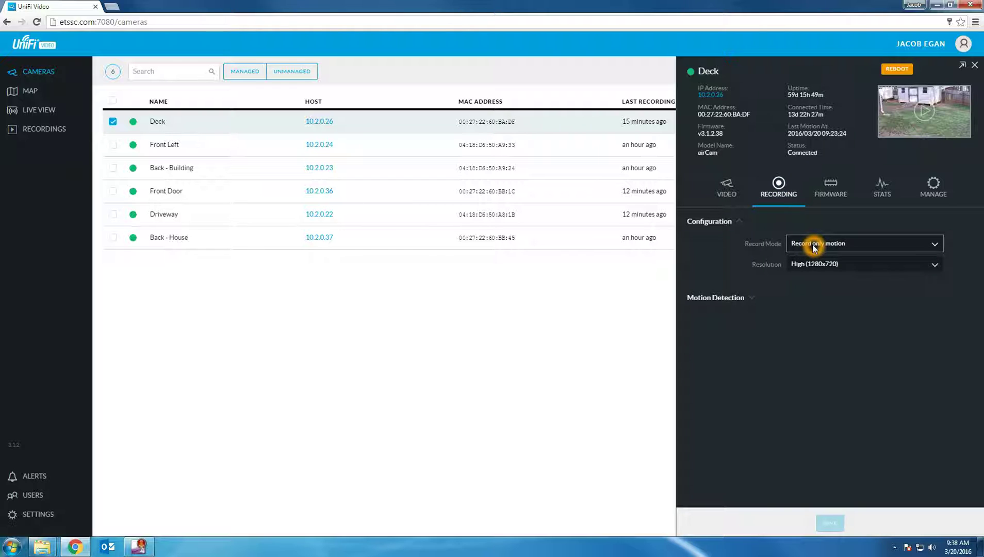
pyautogui.click(814, 247)
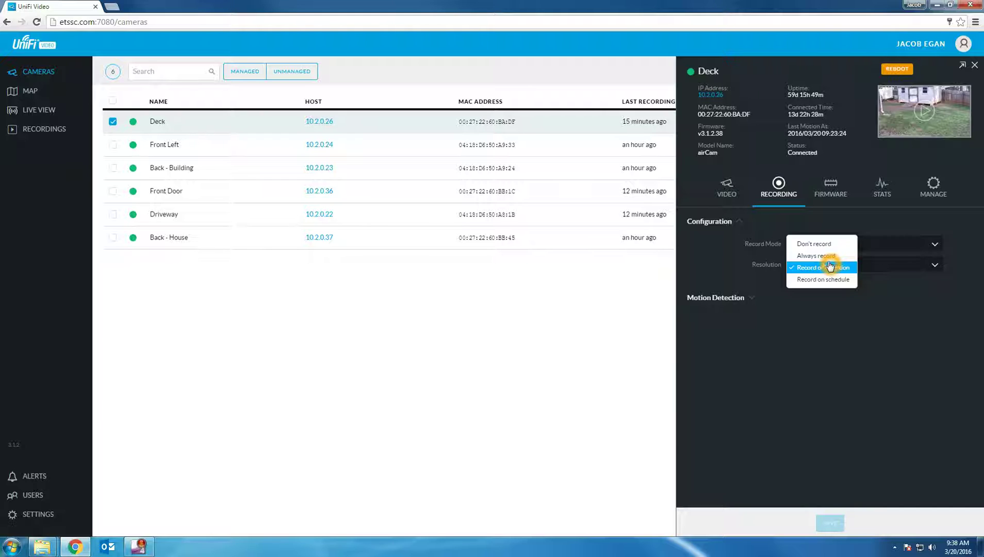
pyautogui.click(725, 301)
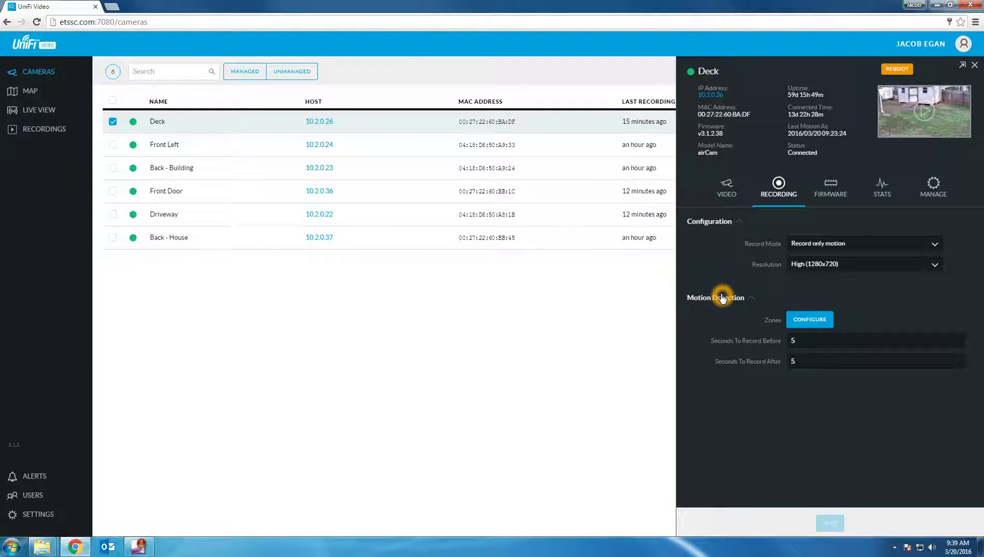
pyautogui.click(818, 344)
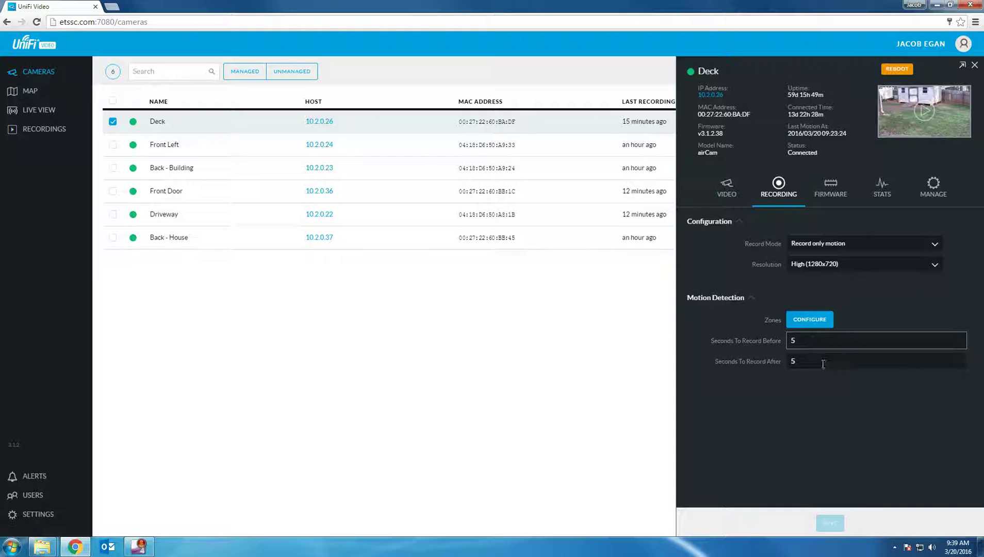
pyautogui.click(823, 363)
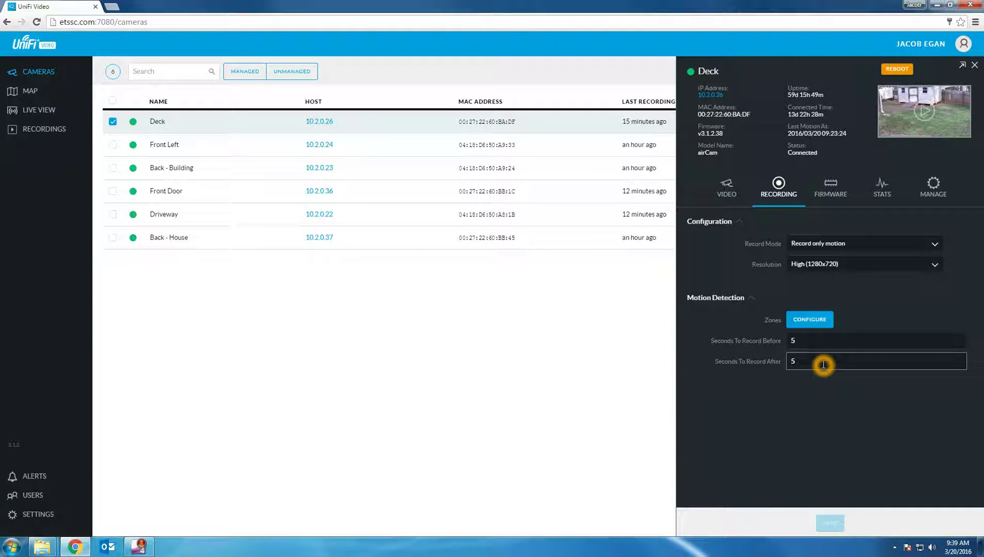
pyautogui.press('BackSpace')
pyautogui.write('10')
pyautogui.click(822, 340)
pyautogui.press('BackSpace')
pyautogui.write('10')
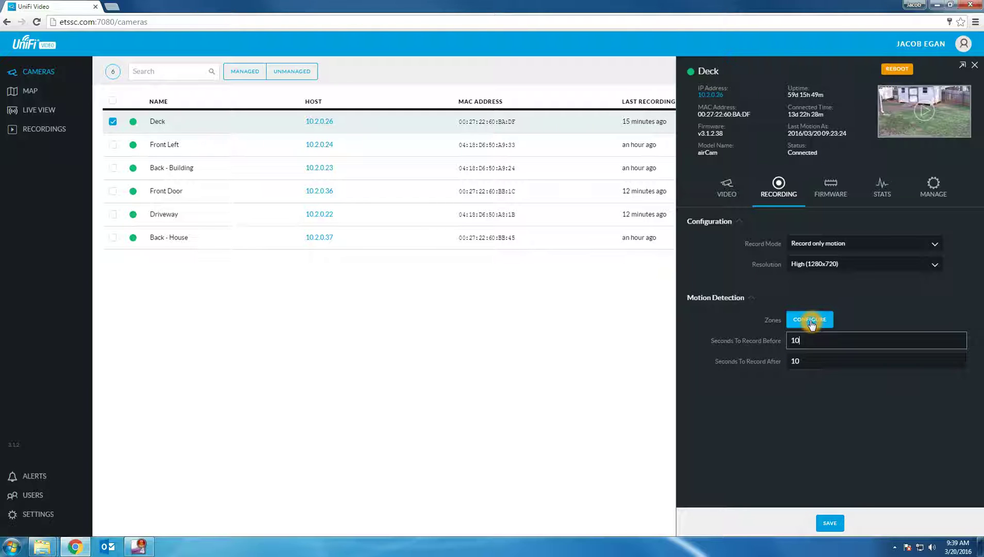
# Step: Delete the Deck camera's existing full-frame motion zone and save the removal
pyautogui.click(811, 322)
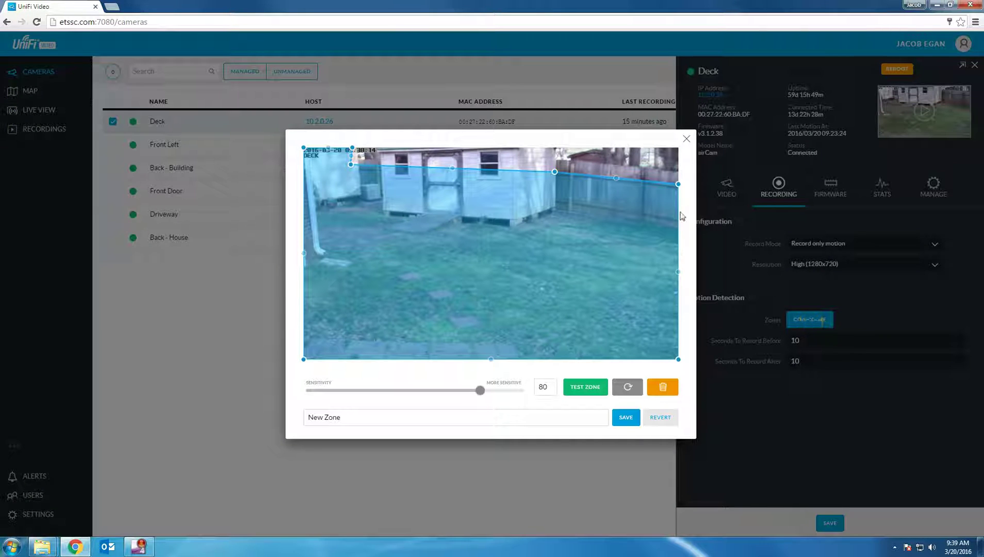
pyautogui.moveTo(677, 184); pyautogui.dragTo(670, 186)
pyautogui.moveTo(670, 189); pyautogui.dragTo(678, 184)
pyautogui.click(664, 388)
pyautogui.click(664, 388)
pyautogui.click(625, 417)
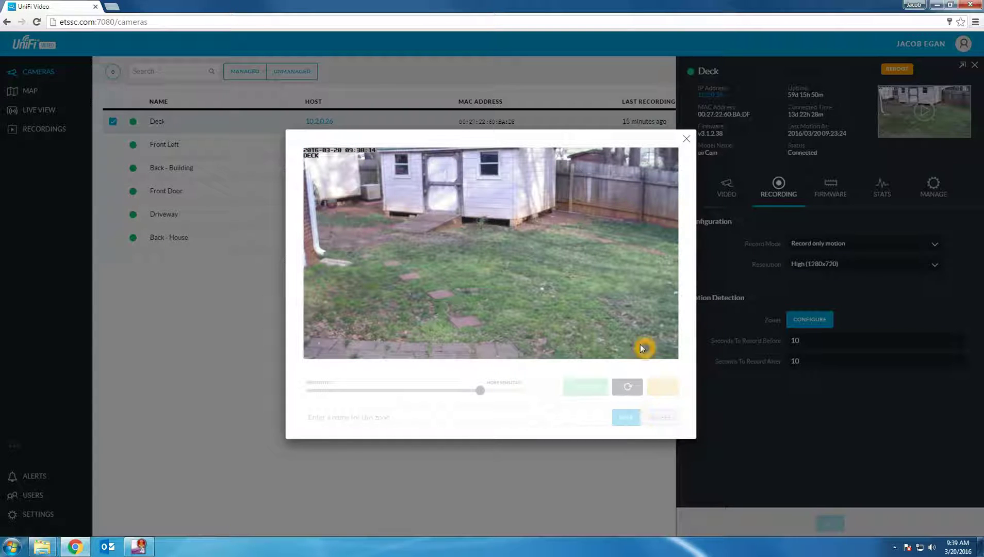
# Step: Draw a new four-cornered motion zone over the central lawn
pyautogui.click(660, 350)
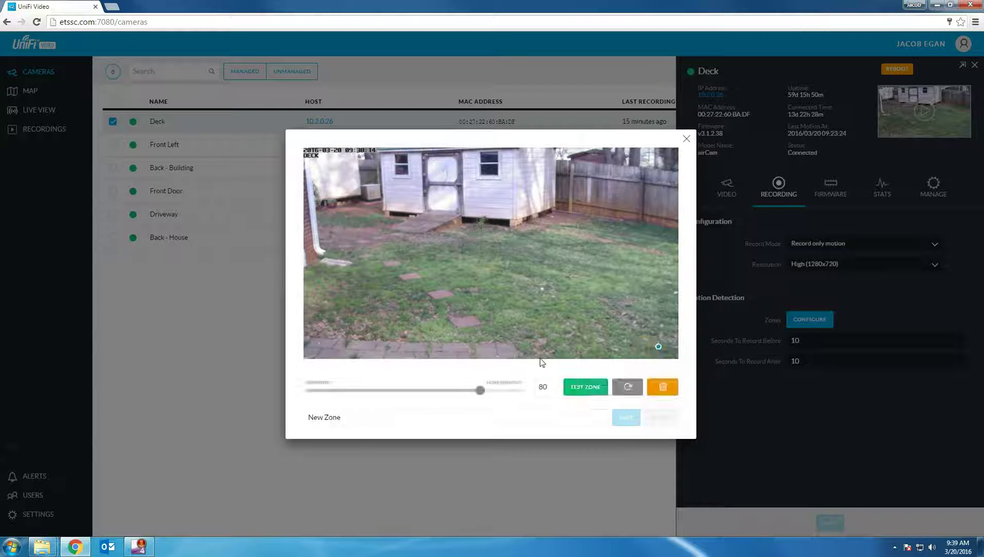
pyautogui.click(349, 349)
pyautogui.click(339, 206)
pyautogui.click(633, 204)
pyautogui.click(660, 349)
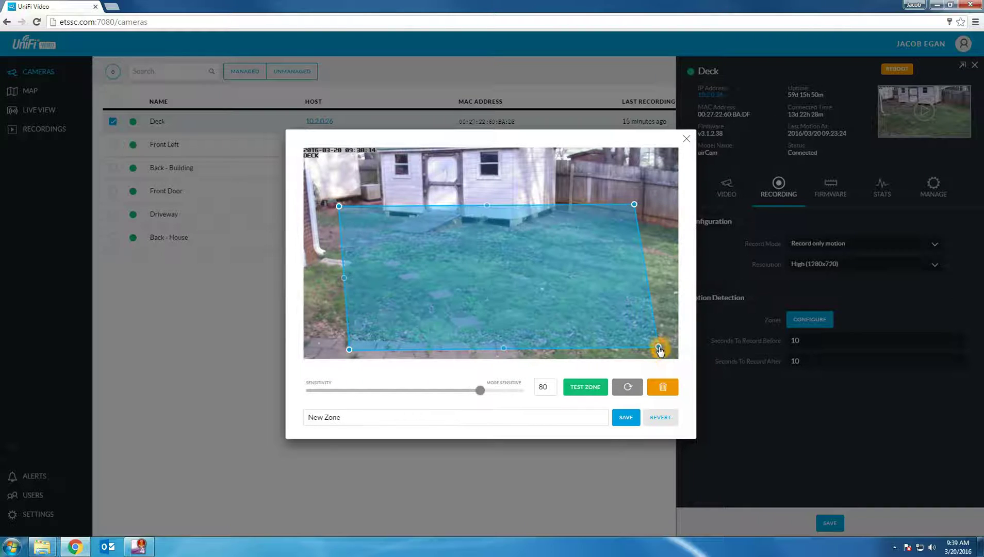
# Step: Stretch the zone's four corners out to the edges of the image
pyautogui.click(634, 204)
pyautogui.moveTo(635, 208); pyautogui.dragTo(677, 184)
pyautogui.moveTo(658, 346); pyautogui.dragTo(678, 357)
pyautogui.moveTo(349, 350); pyautogui.dragTo(299, 361)
pyautogui.moveTo(339, 206); pyautogui.dragTo(297, 143)
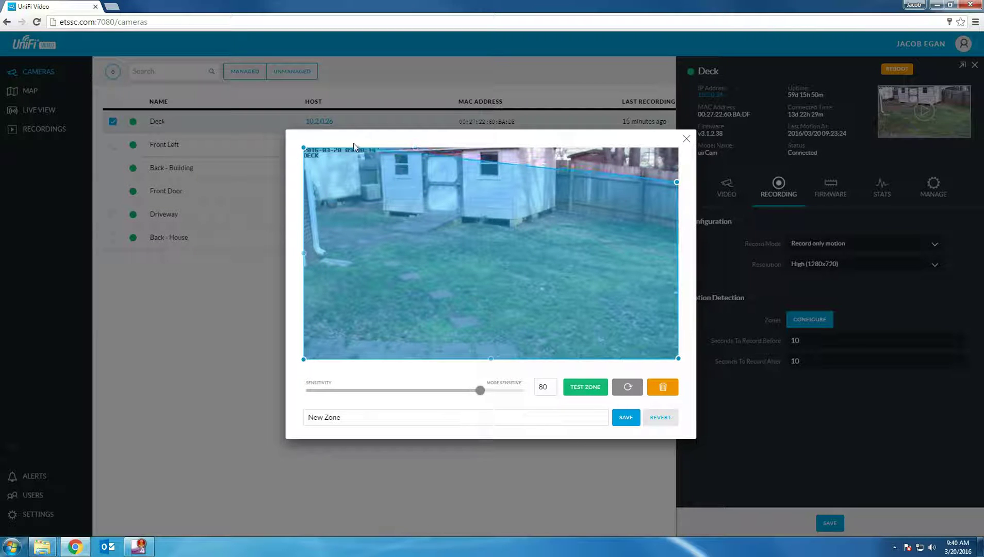
# Step: Add points along the zone's top edge so it follows the shed roof and fence top
pyautogui.moveTo(516, 166); pyautogui.dragTo(360, 171)
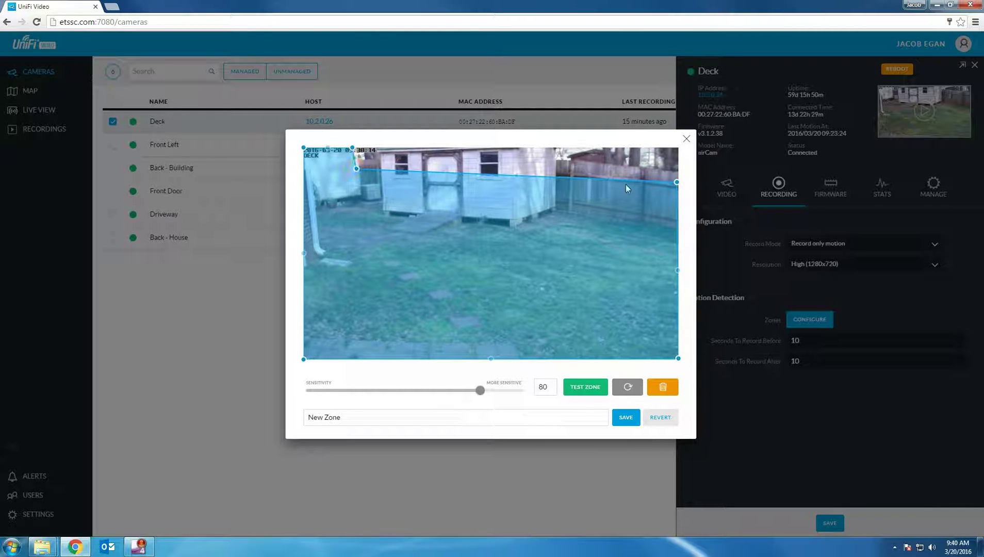
pyautogui.moveTo(515, 177); pyautogui.dragTo(408, 166)
pyautogui.click(409, 165)
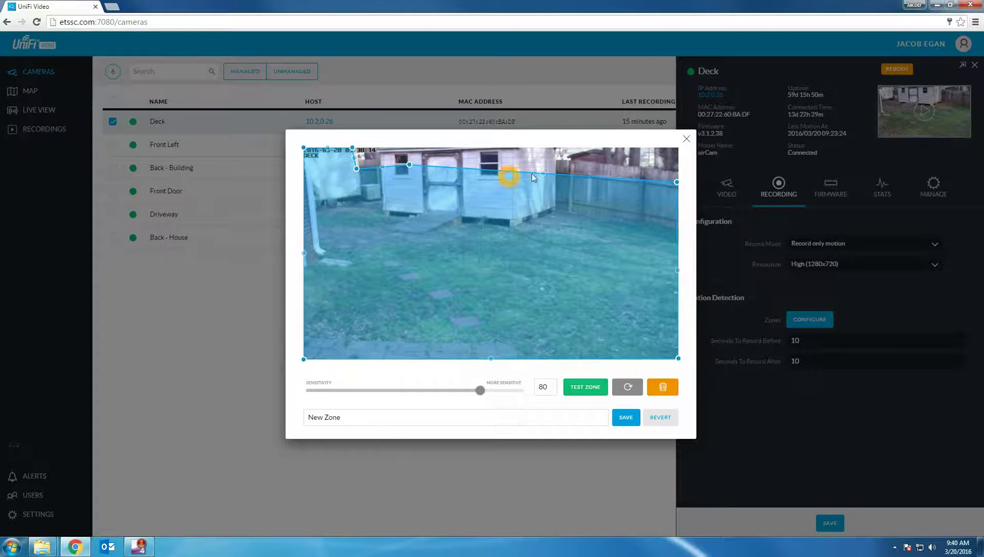
pyautogui.moveTo(541, 173); pyautogui.dragTo(511, 166)
pyautogui.click(676, 182)
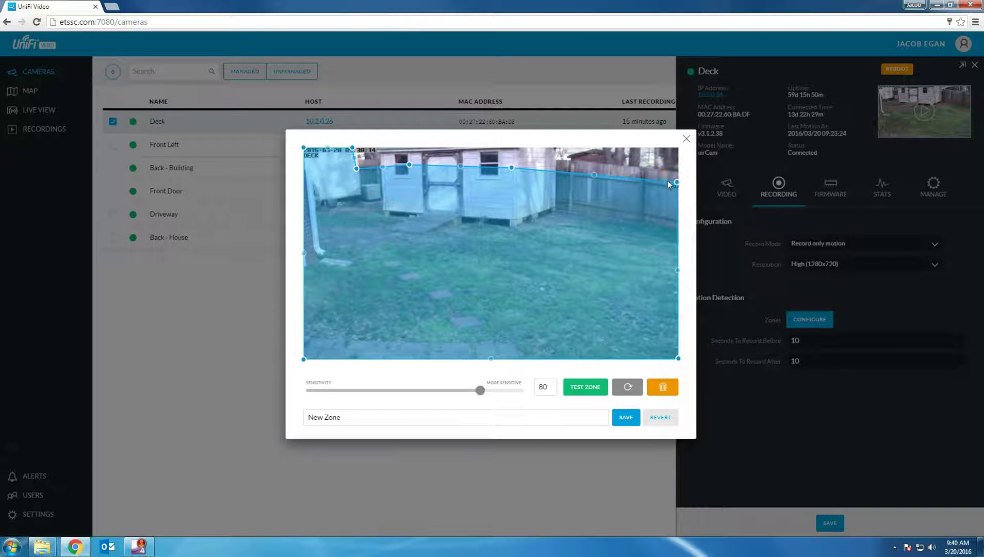
pyautogui.click(362, 156)
pyautogui.click(364, 154)
pyautogui.click(476, 259)
pyautogui.click(677, 261)
# Step: Set the zone sensitivity to 80, test the zone, and save it
pyautogui.click(487, 391)
pyautogui.click(480, 391)
pyautogui.click(415, 396)
pyautogui.click(554, 388)
pyautogui.click(550, 385)
pyautogui.click(549, 383)
pyautogui.click(577, 397)
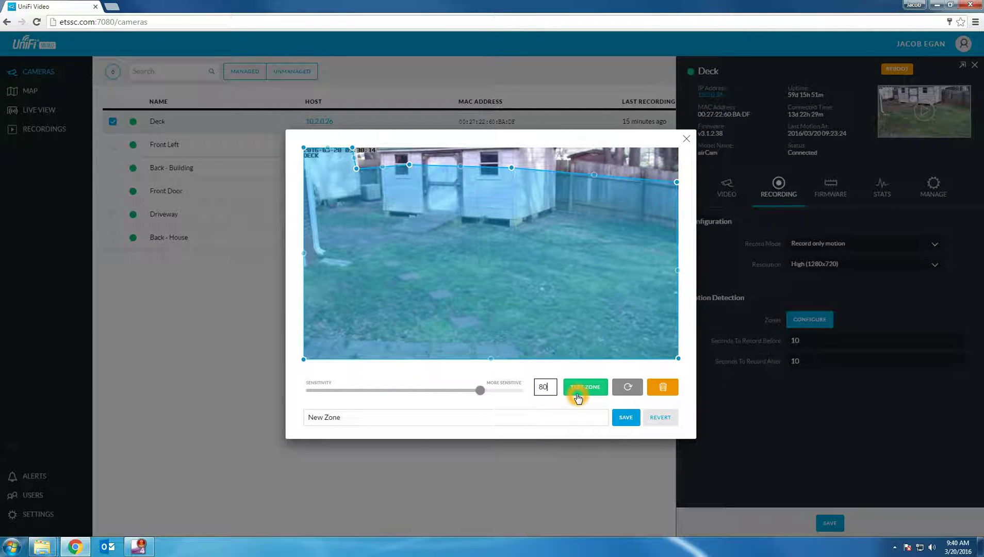
pyautogui.click(624, 417)
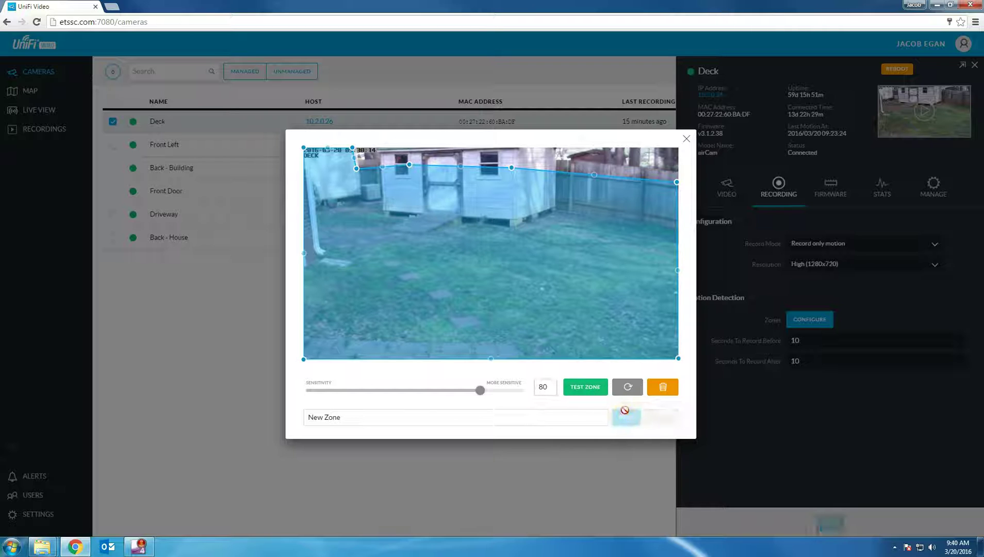
pyautogui.click(625, 411)
# Step: Close the motion zone editor and open the camera map's edit settings
pyautogui.click(685, 142)
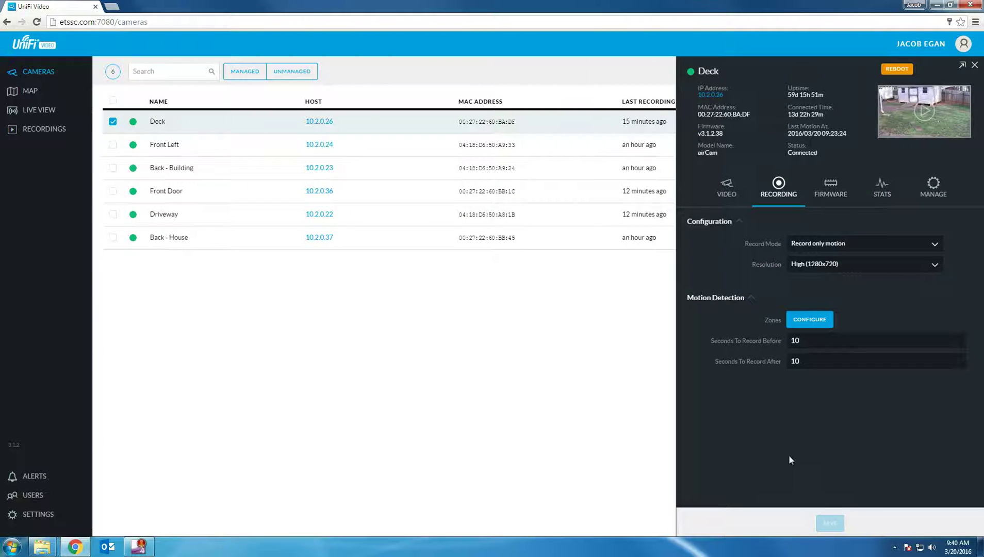
pyautogui.click(28, 94)
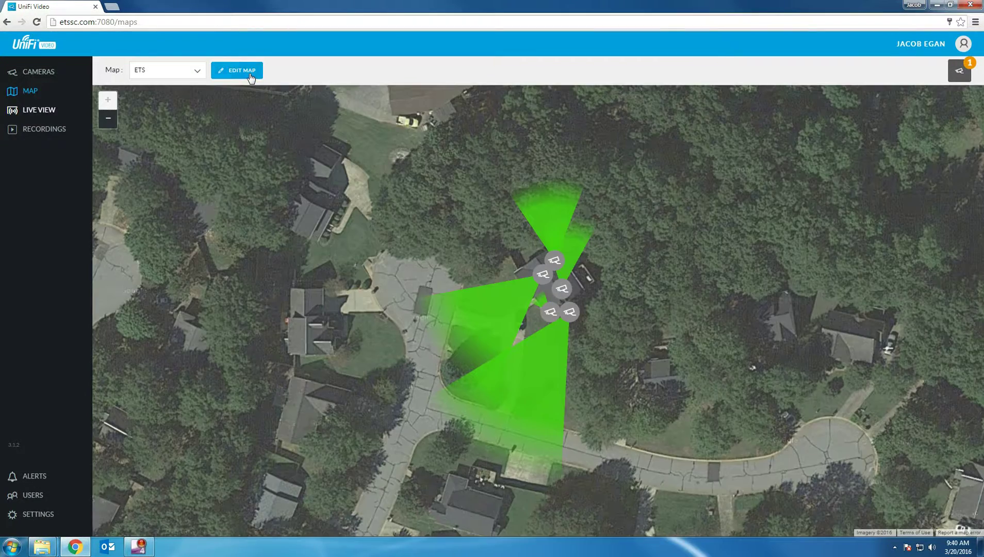
pyautogui.click(252, 77)
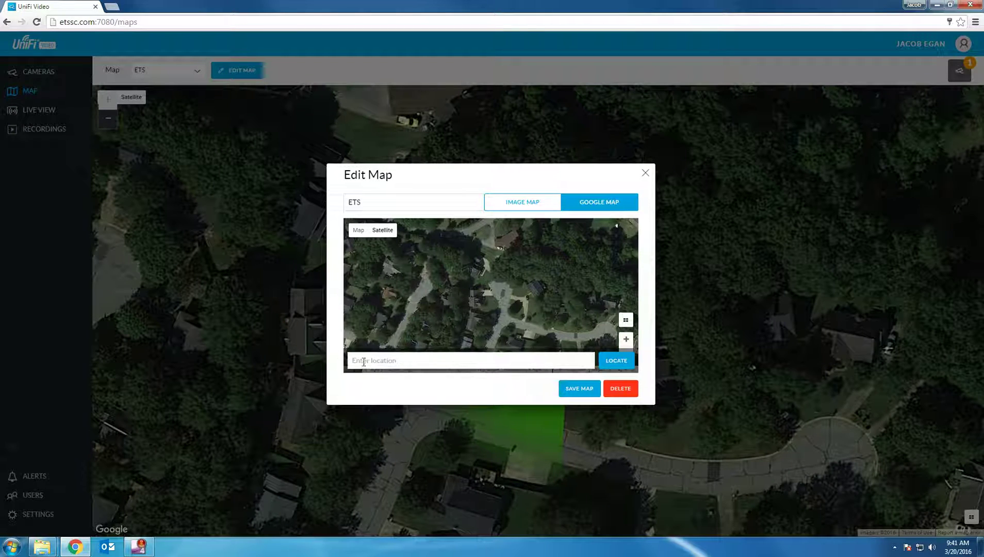
# Step: Try switching the map to an uploaded image, then cancel the file picker and close Edit Map
pyautogui.click(363, 362)
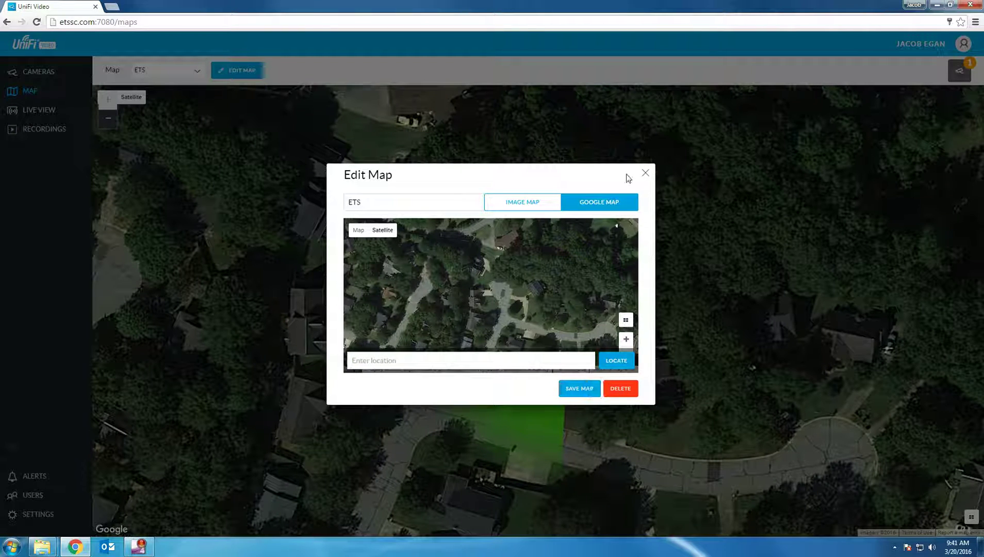
pyautogui.click(532, 203)
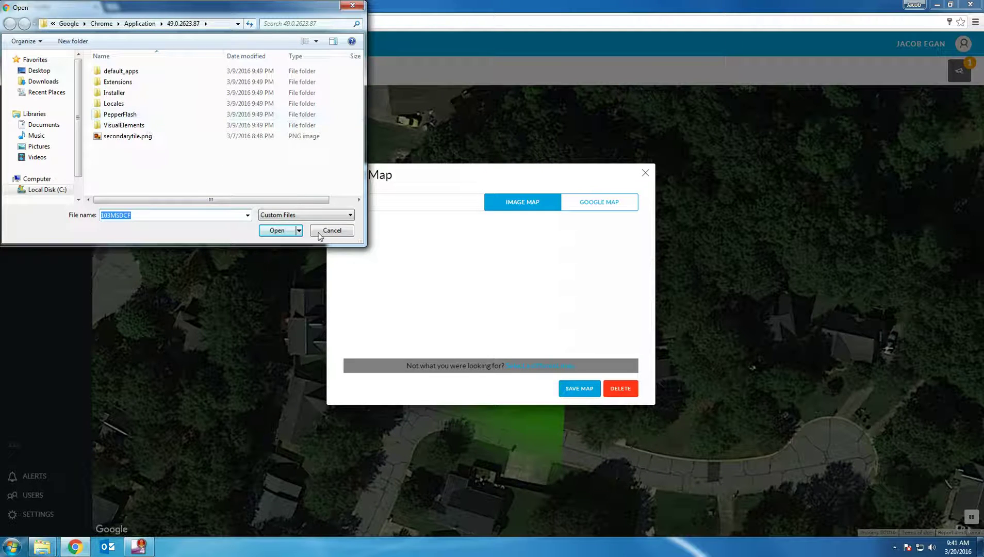
pyautogui.click(319, 233)
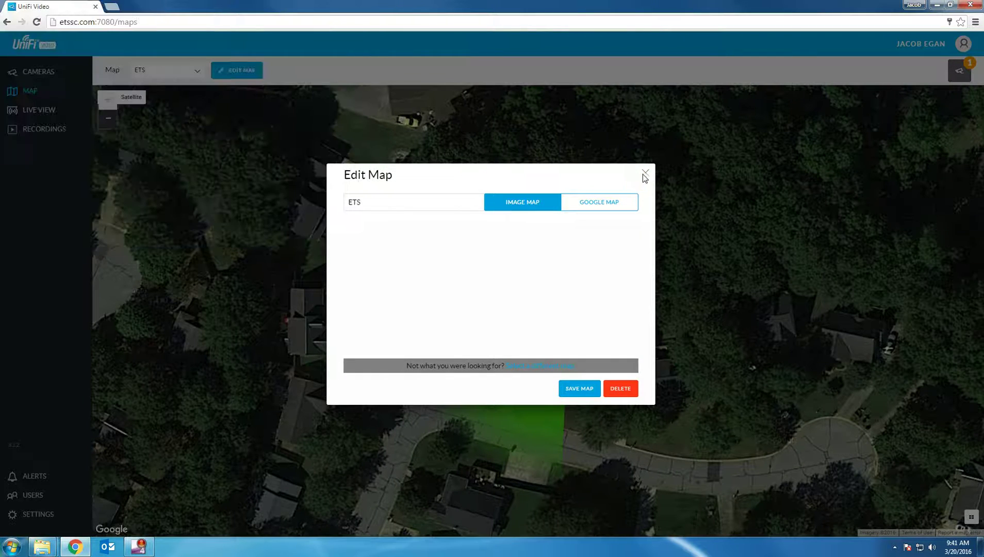
pyautogui.click(639, 177)
pyautogui.click(542, 241)
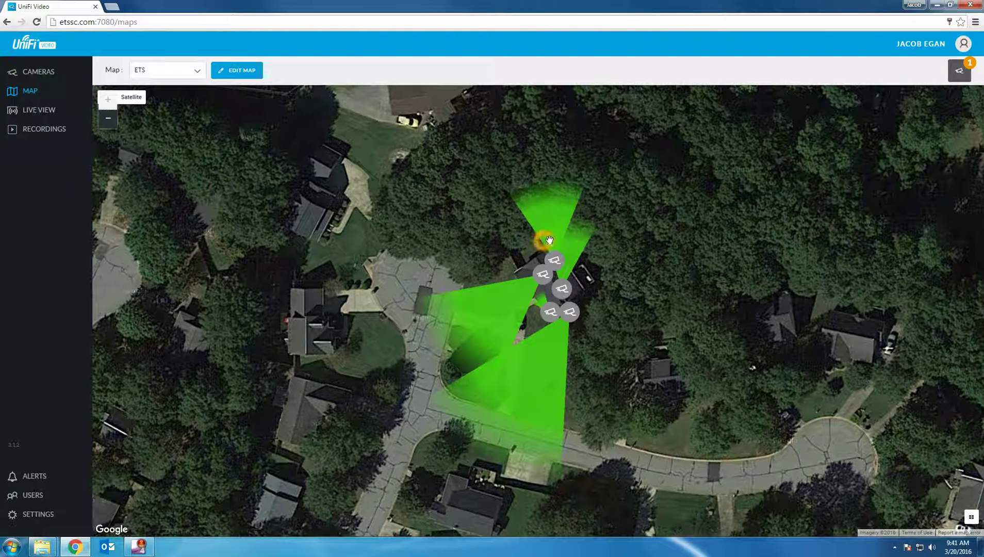
# Step: Drag the Back - House camera from Unplaced onto the ETS map beside the house
pyautogui.click(590, 240)
pyautogui.click(966, 75)
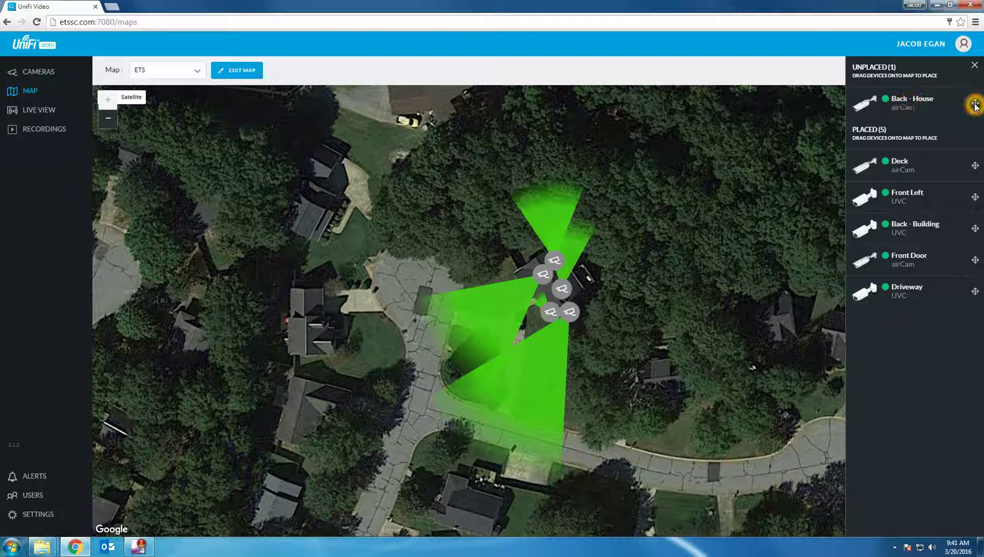
pyautogui.moveTo(878, 102)
pyautogui.mouseDown()
pyautogui.moveTo(656, 217)
pyautogui.moveTo(603, 284)
pyautogui.mouseUp()
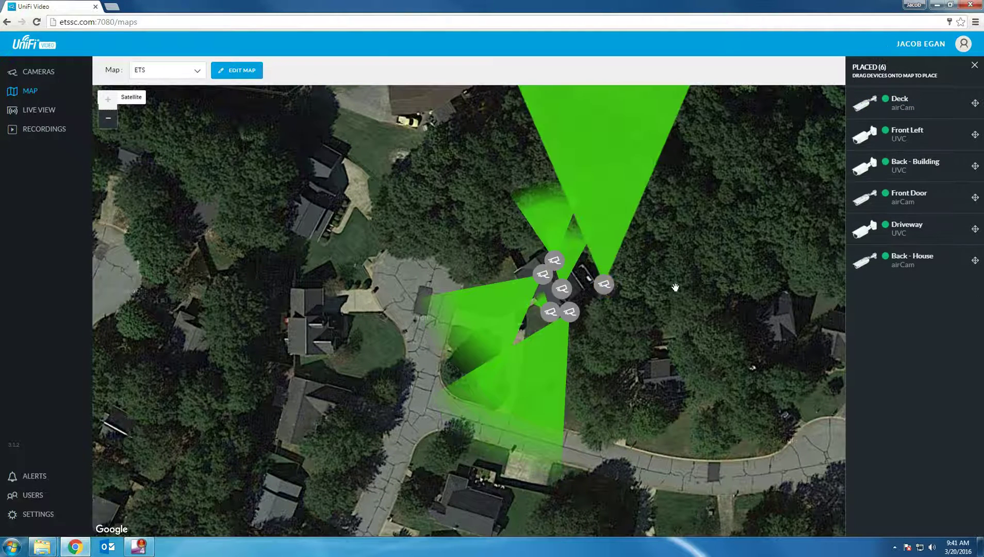
pyautogui.scroll(-1, 637, 211)
pyautogui.scroll(-2, 637, 201)
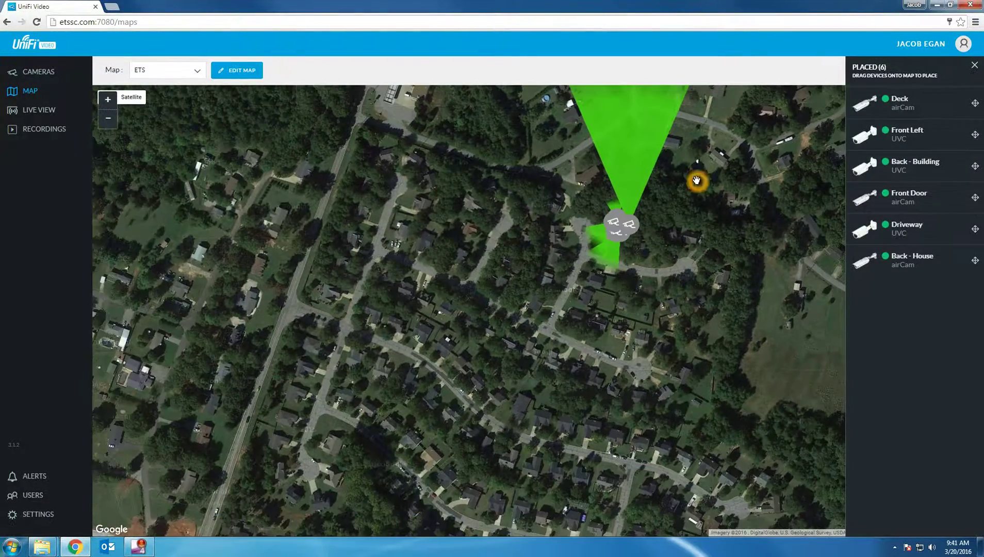
pyautogui.moveTo(696, 180); pyautogui.dragTo(631, 275)
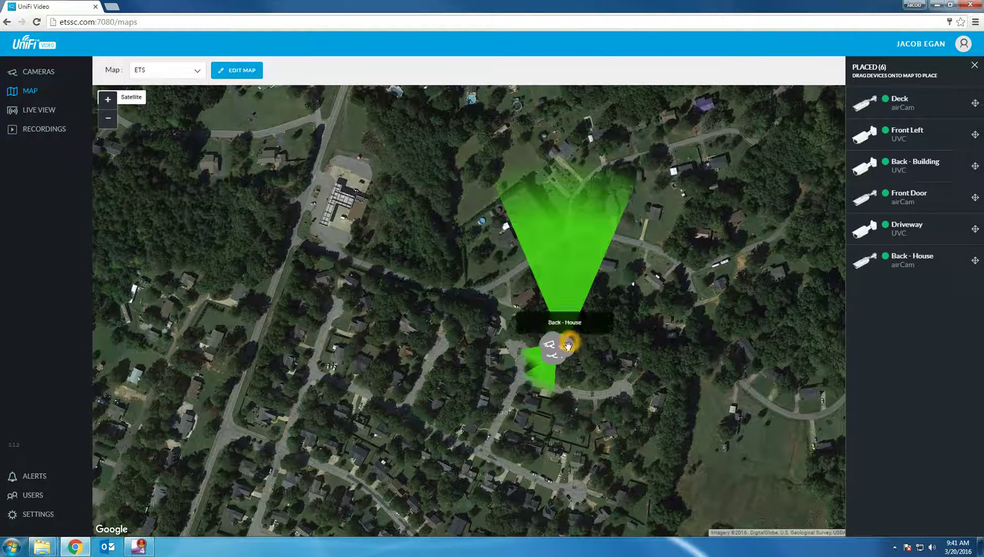
# Step: Pan and zoom the map in on the cluster of six camera markers
pyautogui.scroll(-1, 587, 238)
pyautogui.scroll(3, 575, 260)
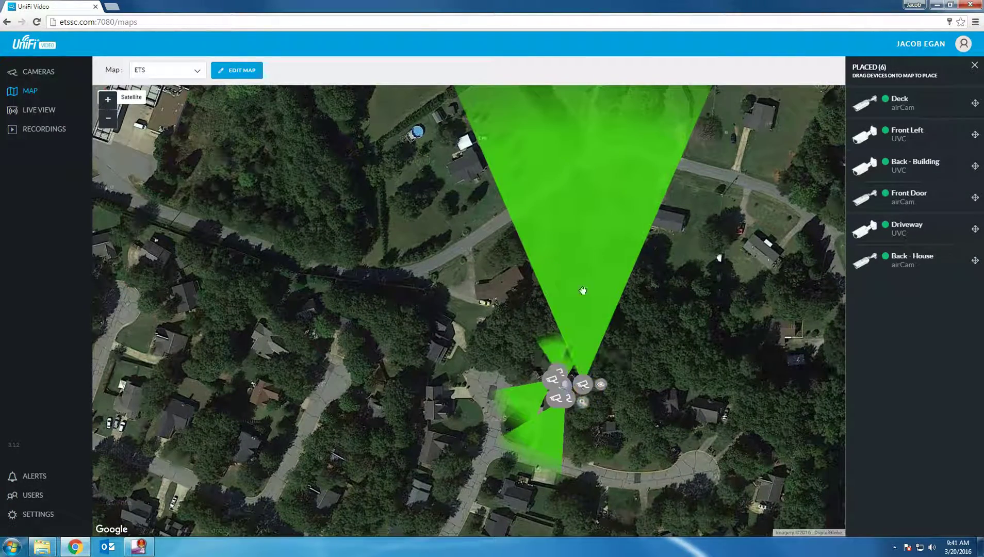
pyautogui.scroll(-2, 597, 215)
pyautogui.click(588, 131)
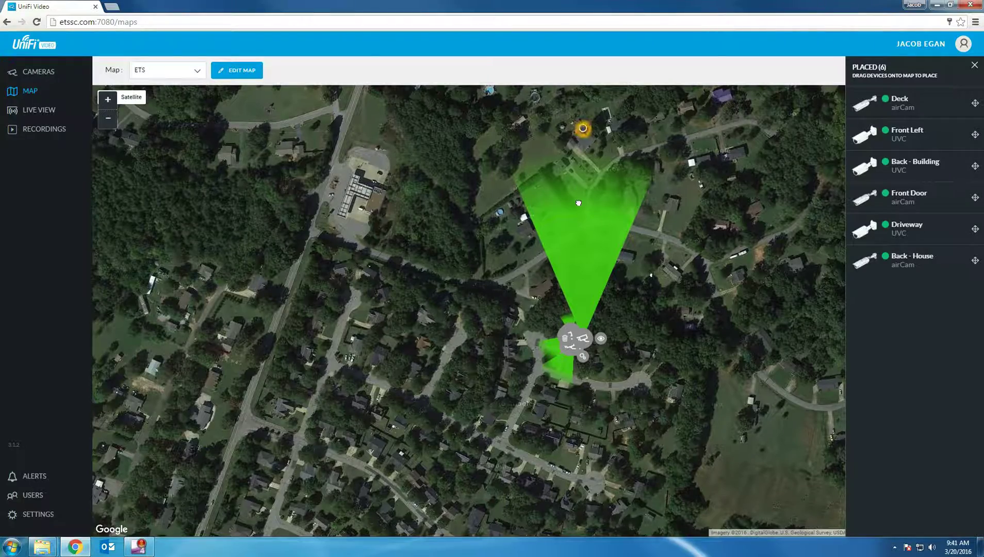
pyautogui.moveTo(581, 217); pyautogui.dragTo(593, 287)
pyautogui.moveTo(645, 460)
pyautogui.mouseDown()
pyautogui.moveTo(531, 302)
pyautogui.moveTo(535, 290)
pyautogui.mouseUp()
pyautogui.doubleClick(531, 291)
pyautogui.doubleClick(517, 358)
pyautogui.doubleClick(488, 356)
pyautogui.moveTo(443, 404)
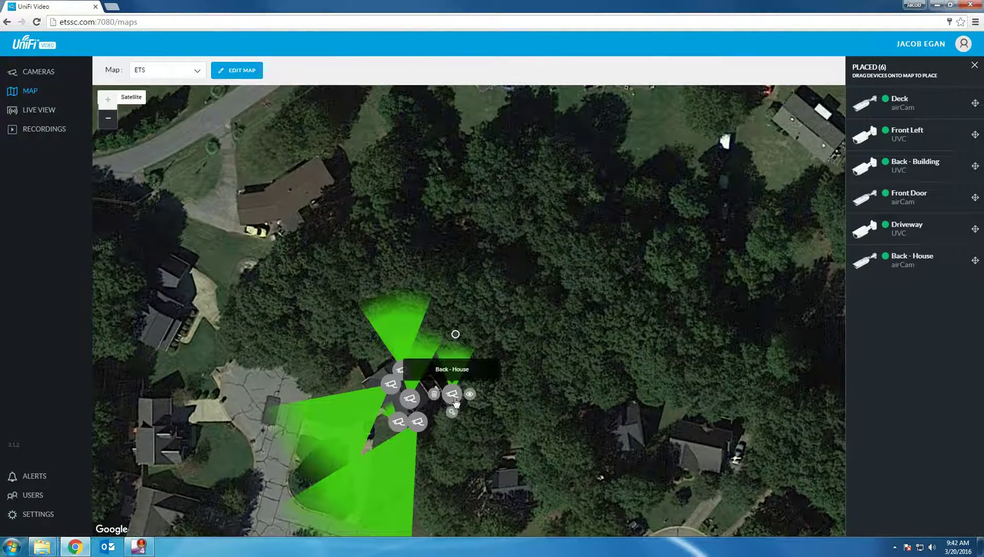
pyautogui.moveTo(454, 399); pyautogui.dragTo(355, 274)
pyautogui.moveTo(310, 222); pyautogui.dragTo(320, 406)
pyautogui.moveTo(490, 502); pyautogui.dragTo(523, 418)
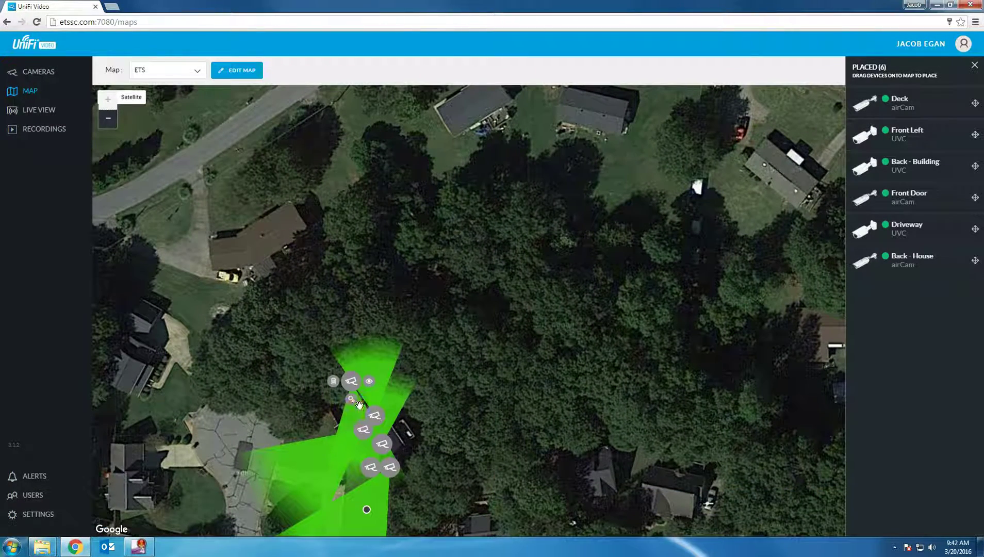
# Step: Identify the Driveway marker, close the camera placement panel and return to Live View
pyautogui.click(365, 420)
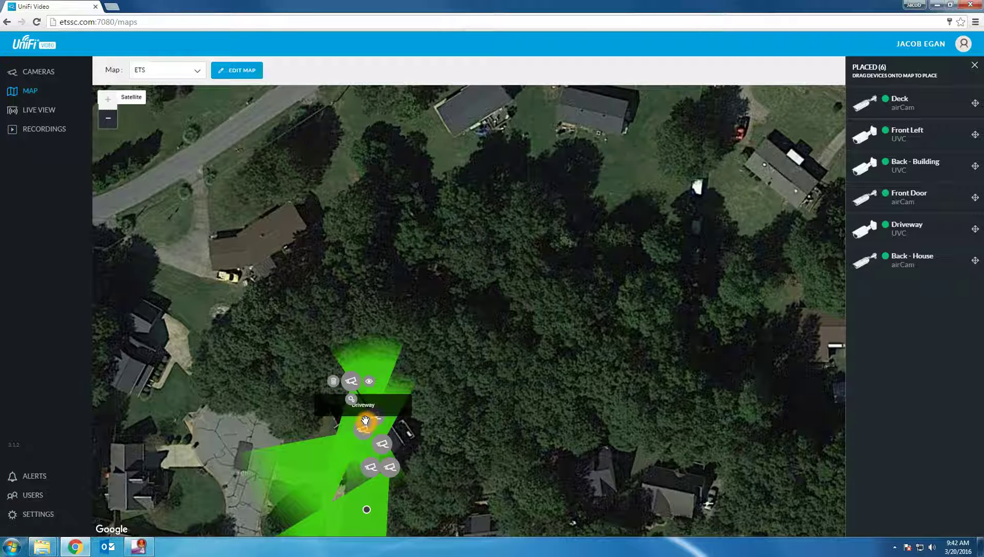
pyautogui.click(974, 67)
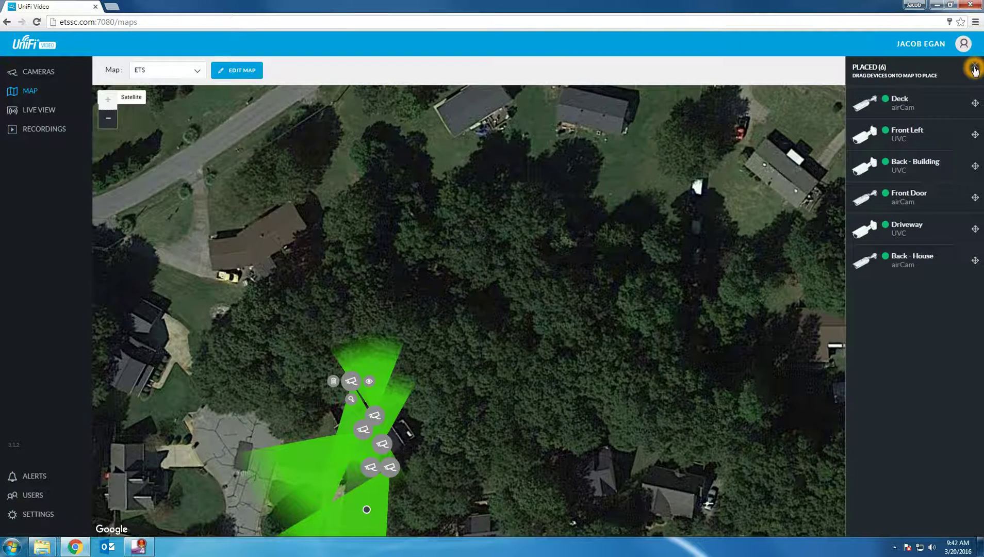
pyautogui.click(46, 111)
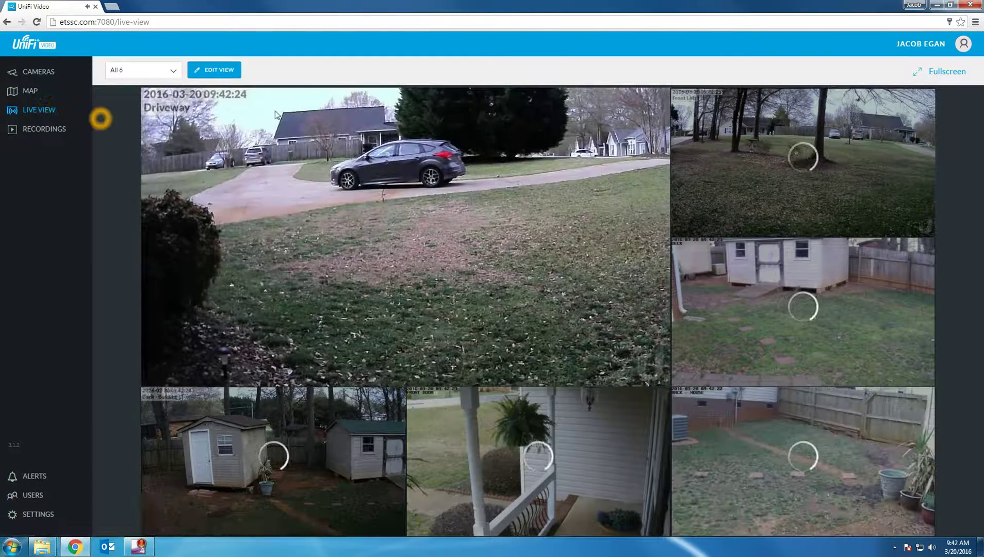
# Step: Choose New View from the saved live views list to bring up the layout chooser
pyautogui.click(932, 548)
pyautogui.scroll(-10, 845, 473)
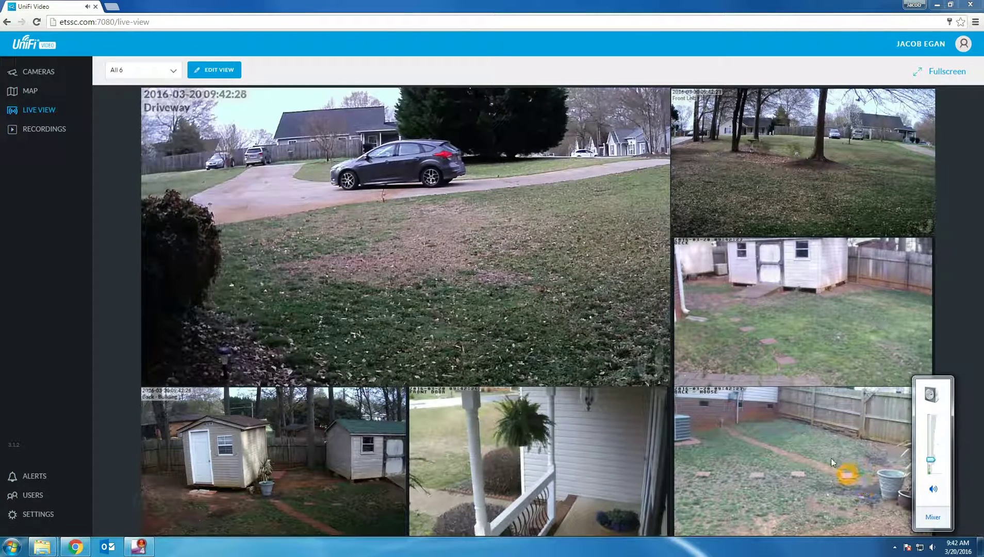
pyautogui.click(165, 74)
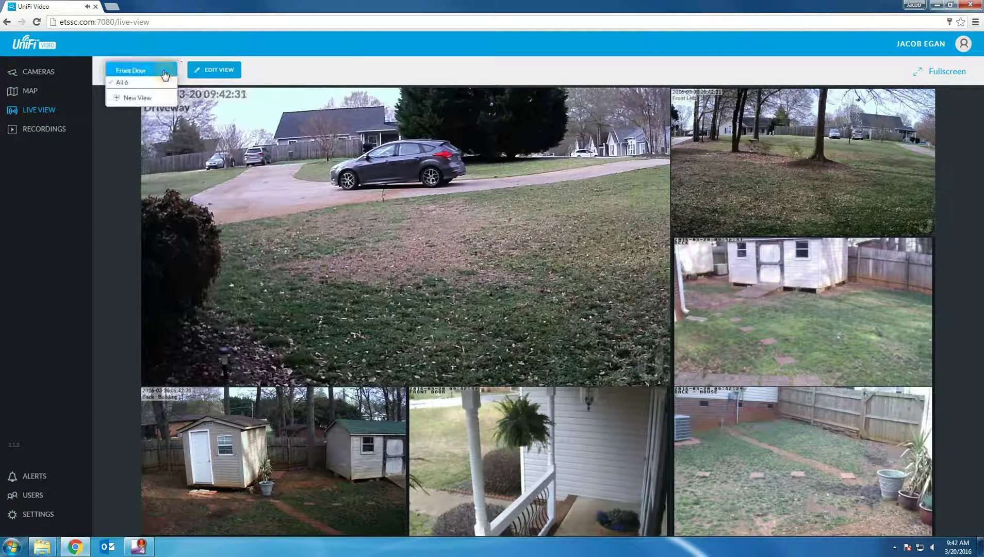
pyautogui.click(133, 98)
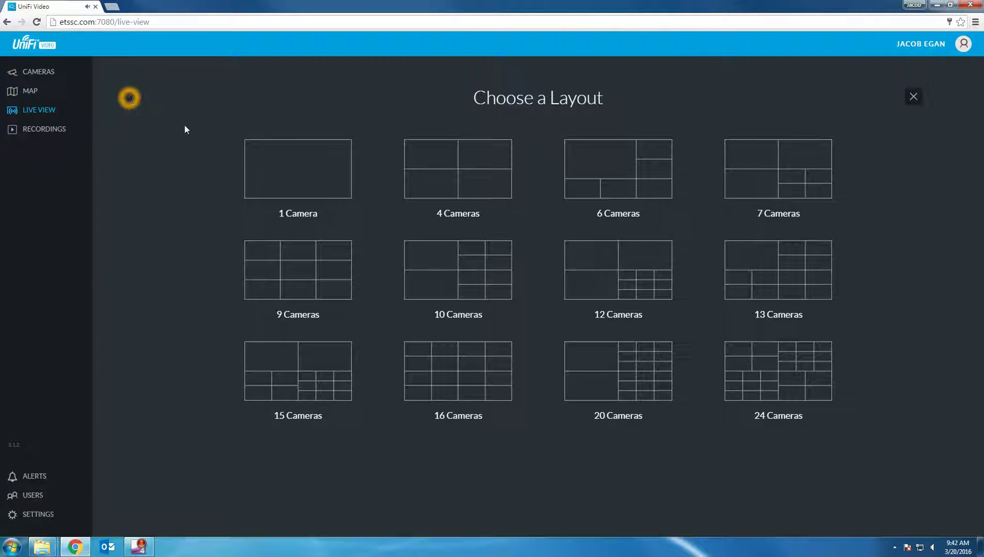
# Step: Pick the 4 Cameras layout and put Back - Building and Back - House in the top tiles
pyautogui.click(464, 192)
pyautogui.click(457, 185)
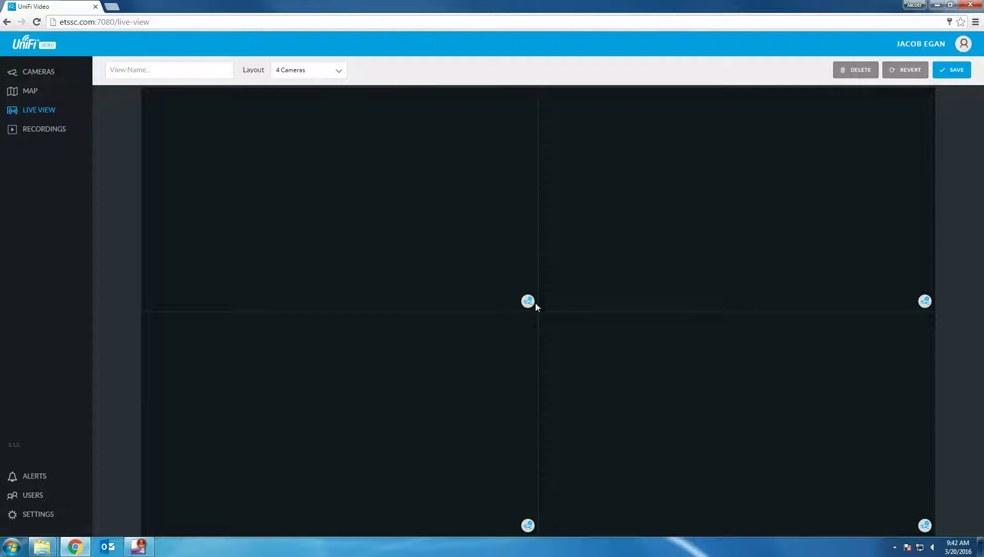
pyautogui.click(528, 304)
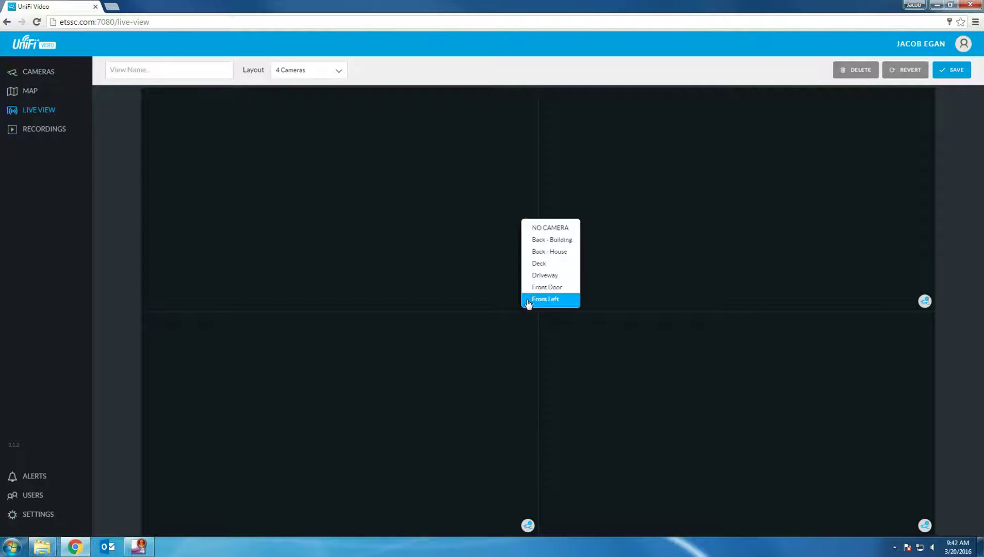
pyautogui.click(547, 242)
pyautogui.click(924, 303)
pyautogui.click(947, 249)
# Step: Put Deck and Driveway in the bottom tiles and start typing the view name
pyautogui.click(527, 526)
pyautogui.click(539, 489)
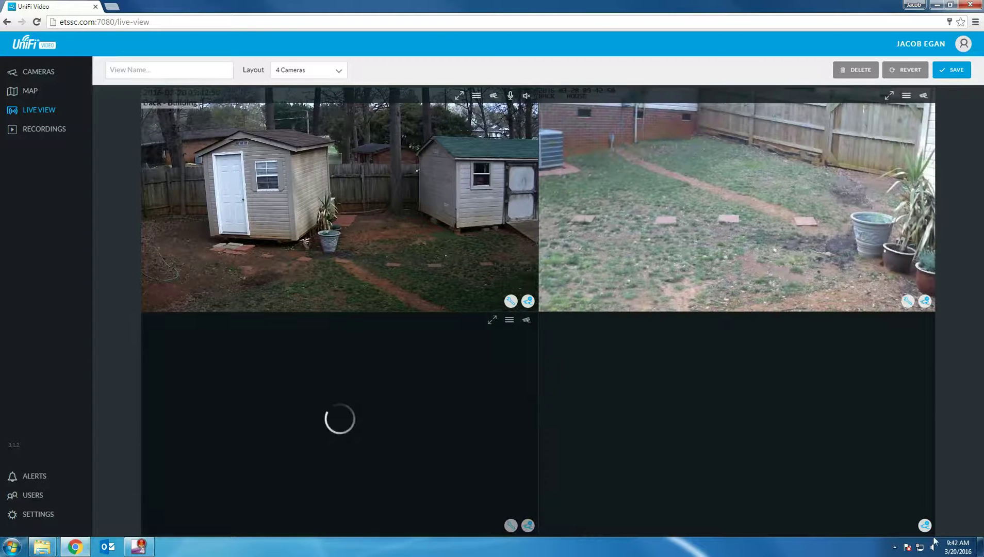
pyautogui.click(925, 525)
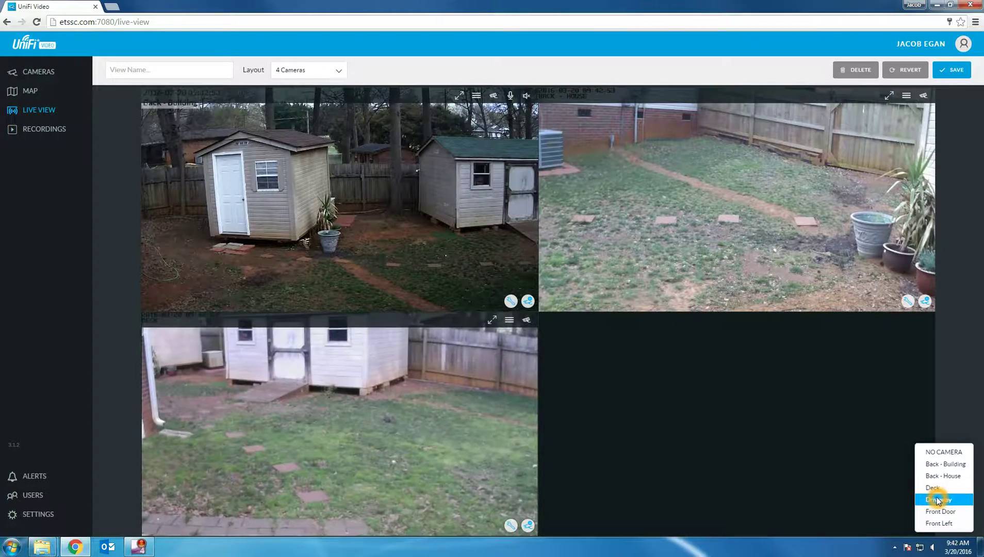
pyautogui.click(937, 500)
pyautogui.click(199, 69)
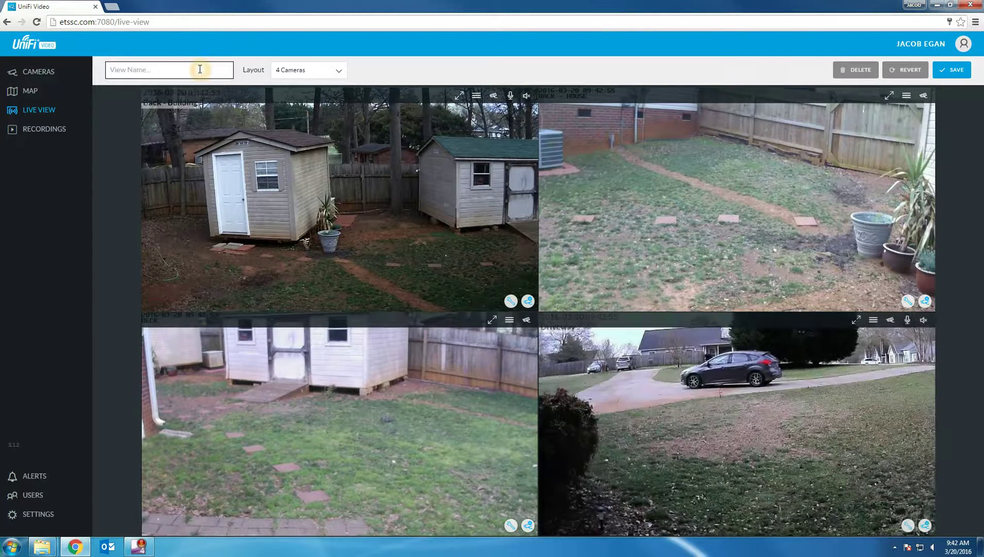
pyautogui.write('4 camera view')
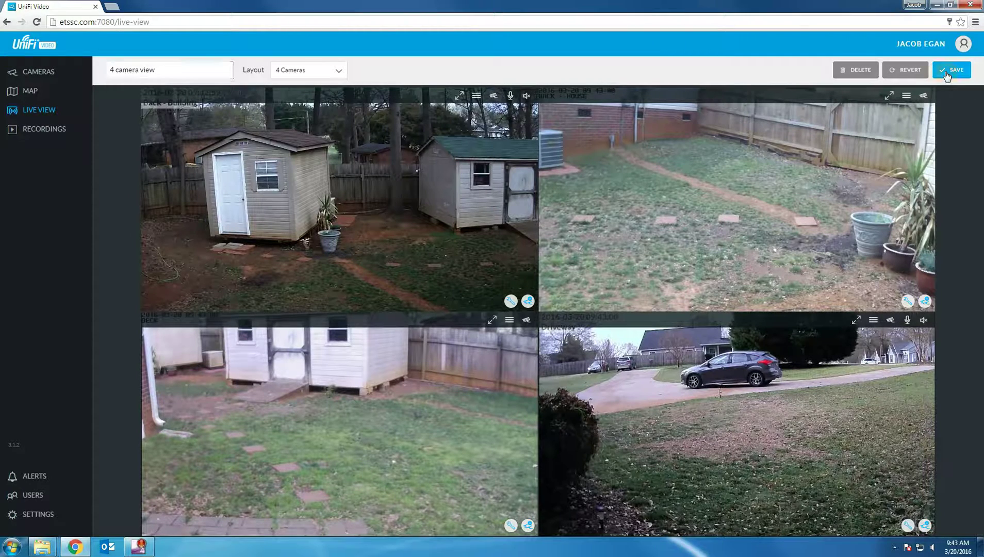
# Step: Save the new 4 camera view and switch between it and the All 6 view
pyautogui.click(951, 70)
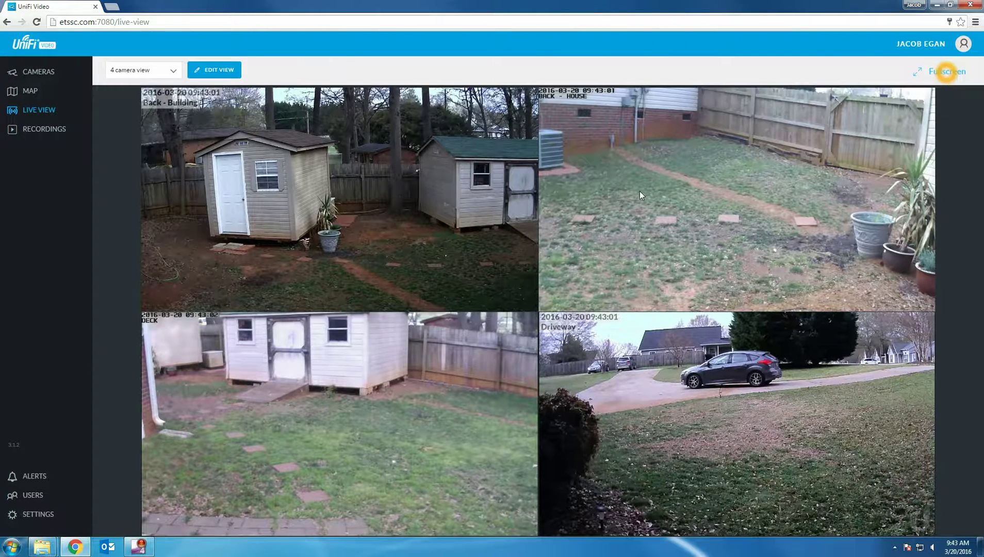
pyautogui.click(170, 73)
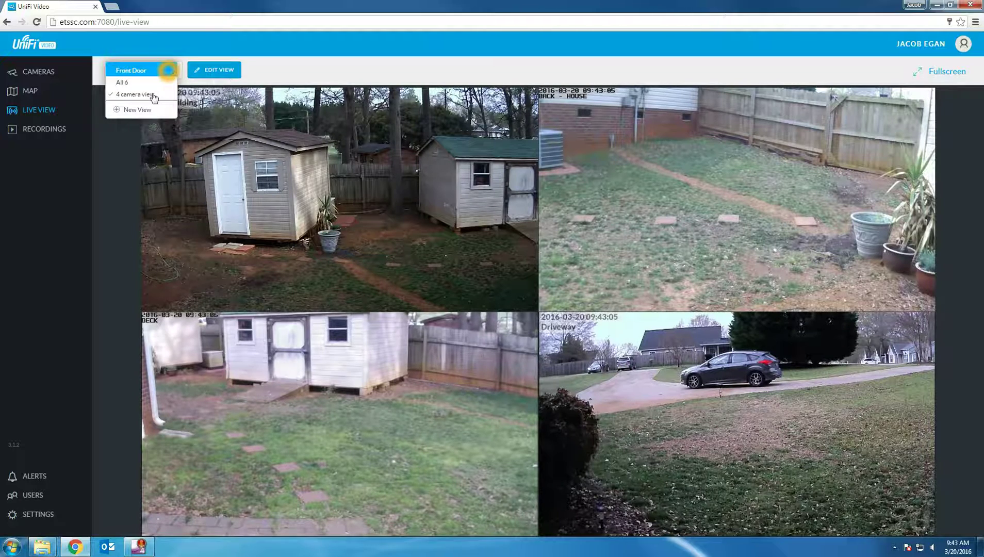
pyautogui.click(150, 84)
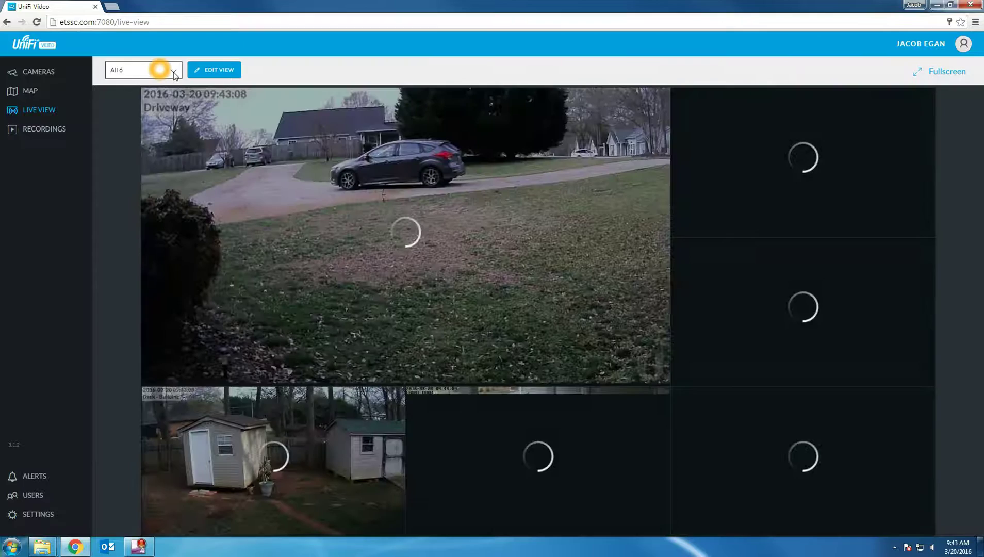
pyautogui.click(173, 76)
pyautogui.click(135, 95)
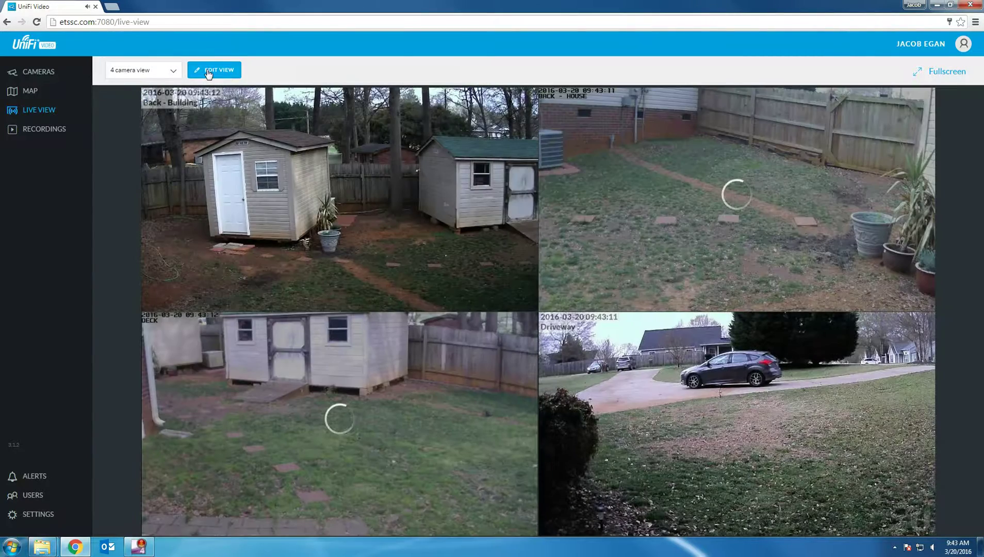
# Step: Delete the 4 camera view, confirm the deletion, and go to the Recordings page
pyautogui.click(207, 72)
pyautogui.click(714, 84)
pyautogui.click(852, 70)
pyautogui.click(564, 319)
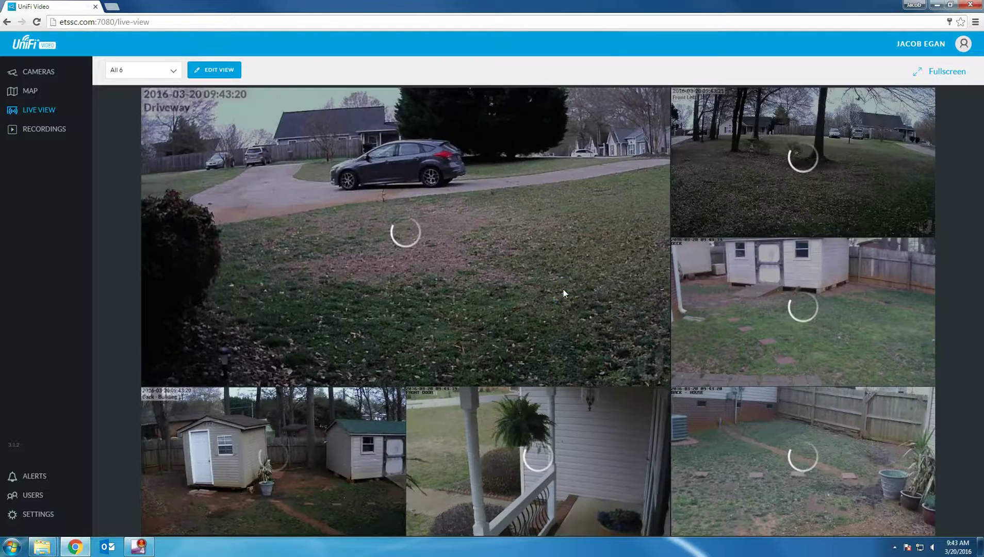
pyautogui.click(564, 290)
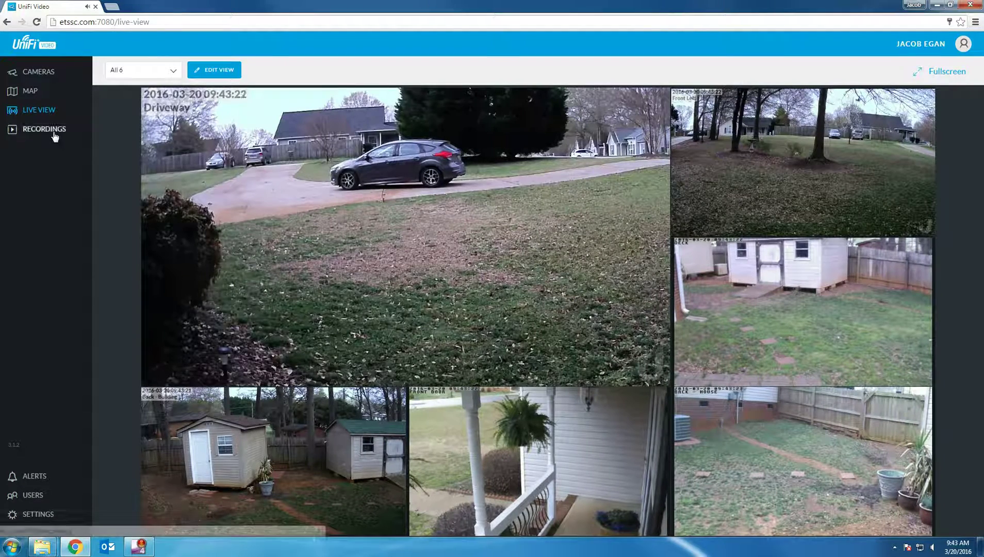
pyautogui.click(55, 133)
# Step: Filter the recordings to the Driveway camera over the last week
pyautogui.click(54, 133)
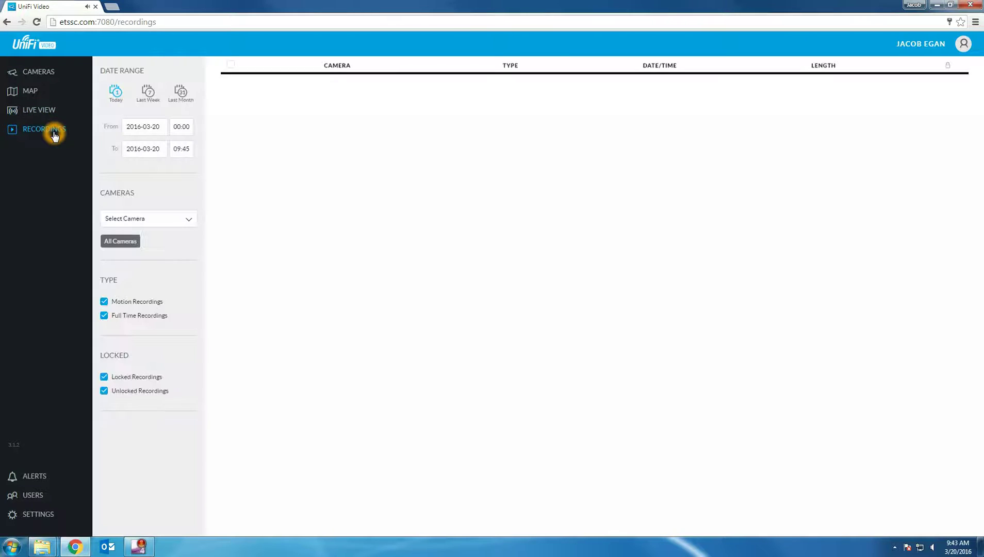
pyautogui.click(116, 95)
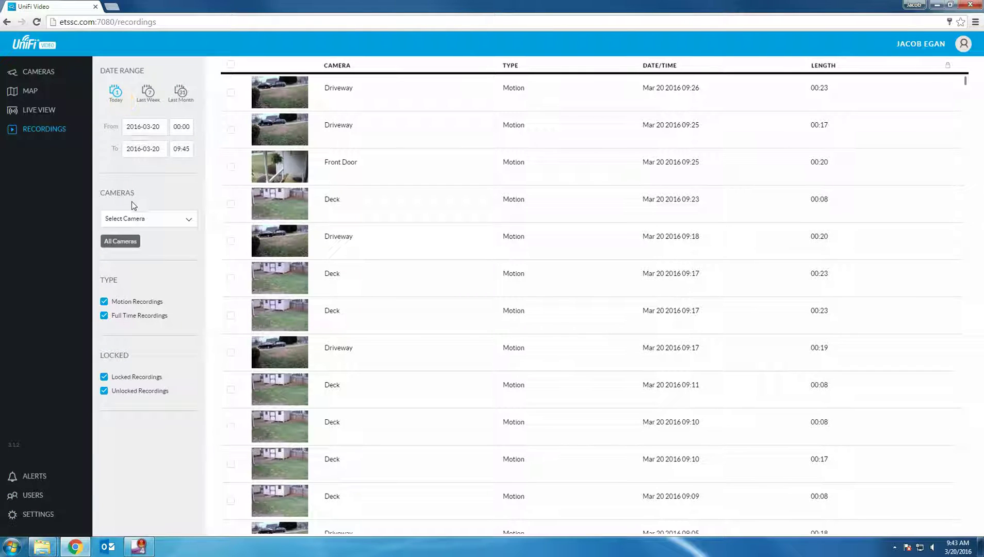
pyautogui.click(132, 219)
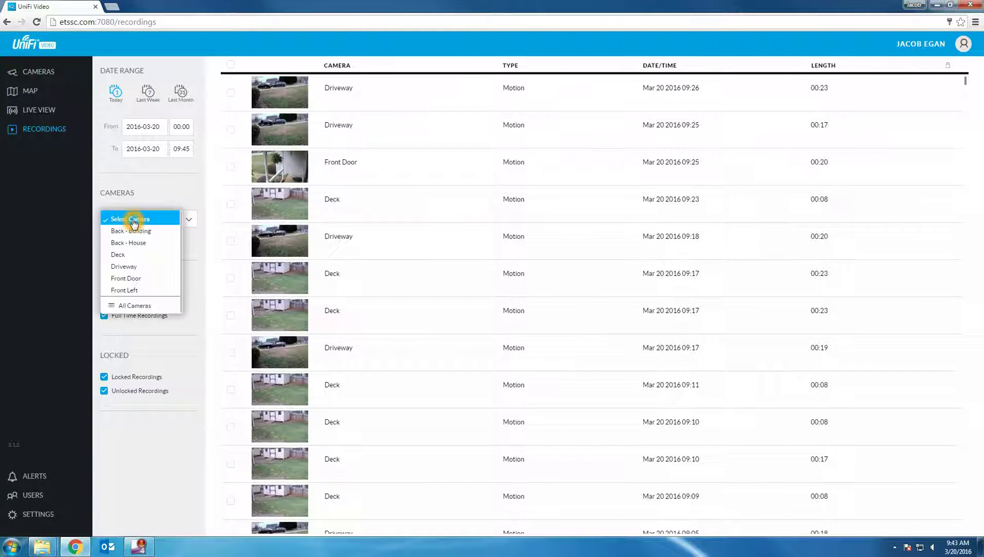
pyautogui.click(131, 267)
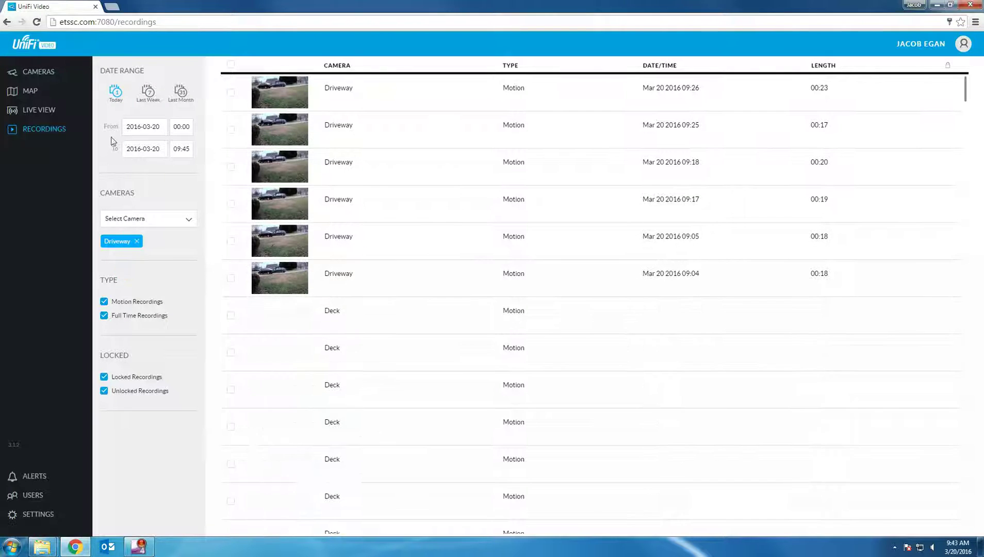
pyautogui.click(147, 97)
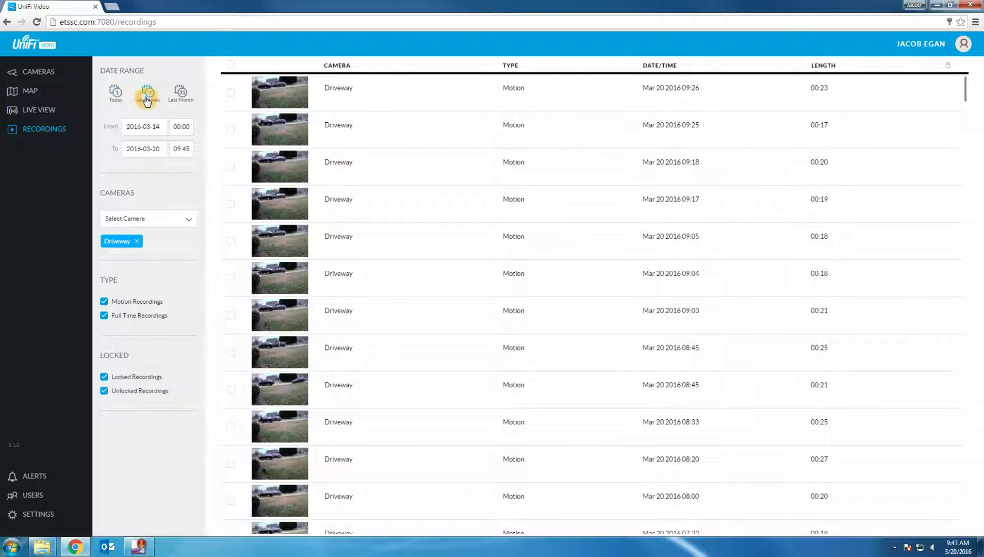
# Step: Scroll down to the early-morning clips and open the Mar 20 05:08 Driveway recording
pyautogui.click(123, 252)
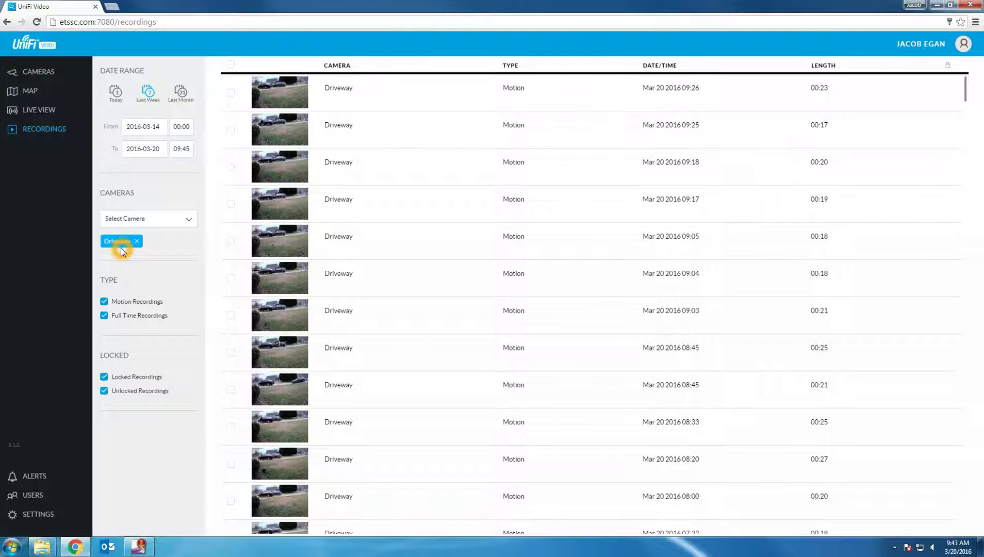
pyautogui.click(528, 199)
pyautogui.scroll(-20, 420, 381)
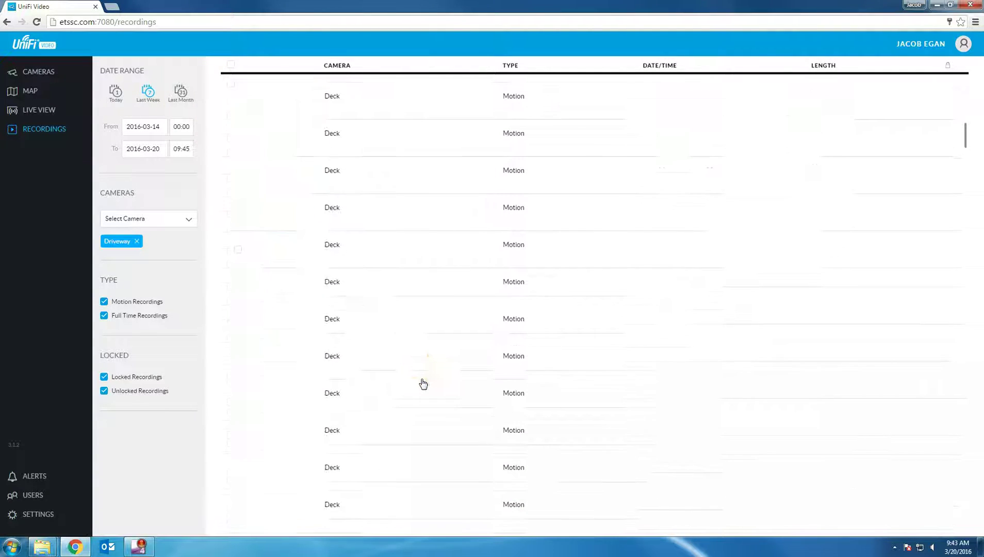
pyautogui.click(422, 382)
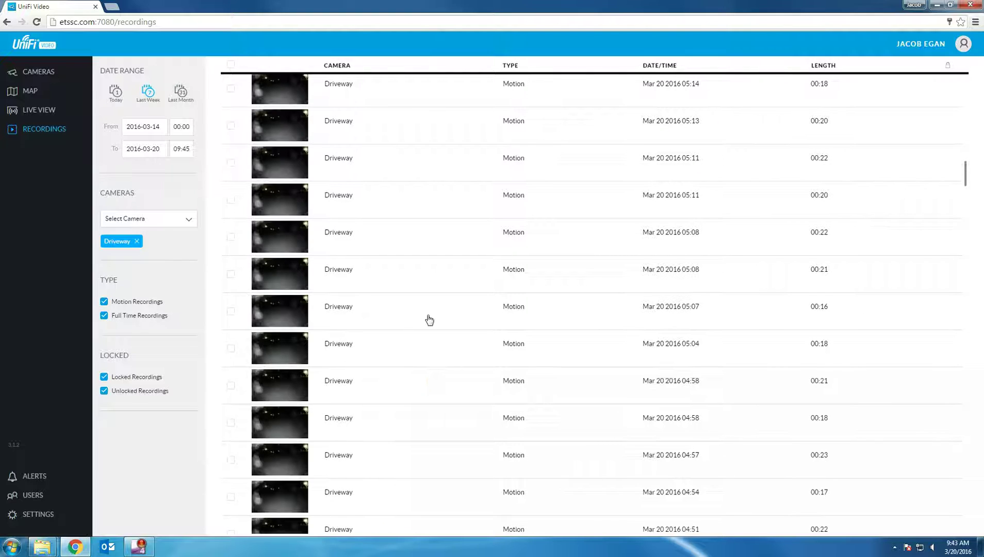
pyautogui.click(493, 272)
pyautogui.click(493, 273)
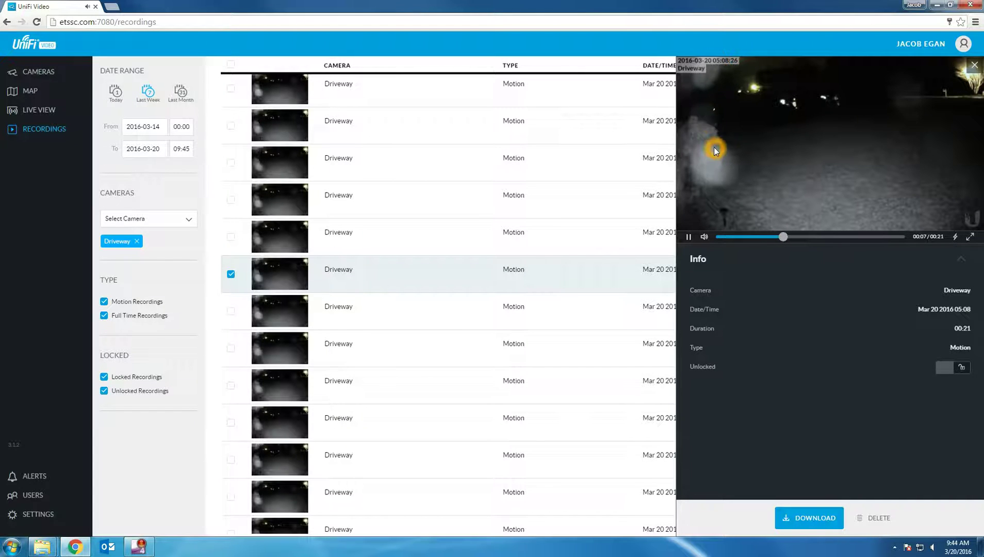
# Step: Play the 05:08 clip with motion markers shown, then lock and unlock it
pyautogui.click(739, 164)
pyautogui.click(957, 237)
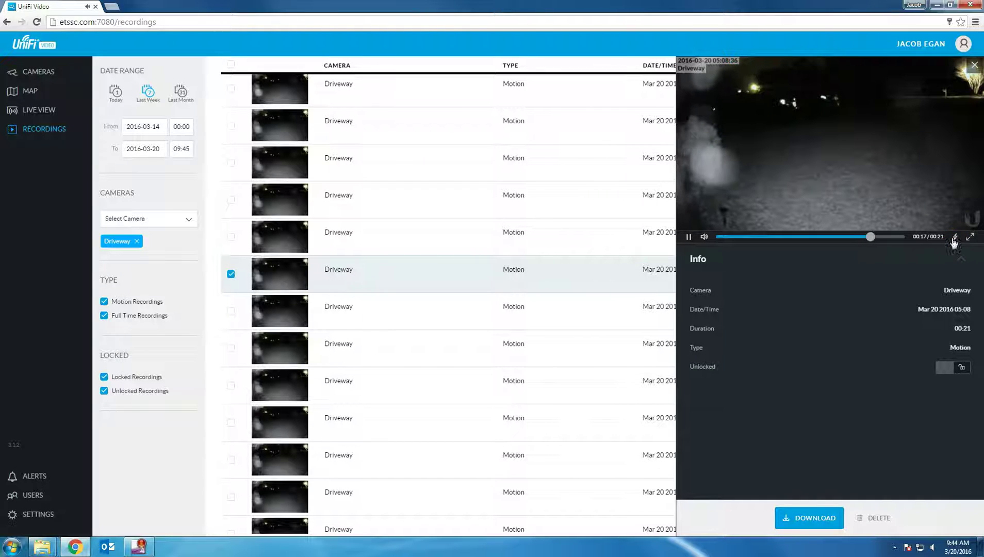
pyautogui.click(954, 238)
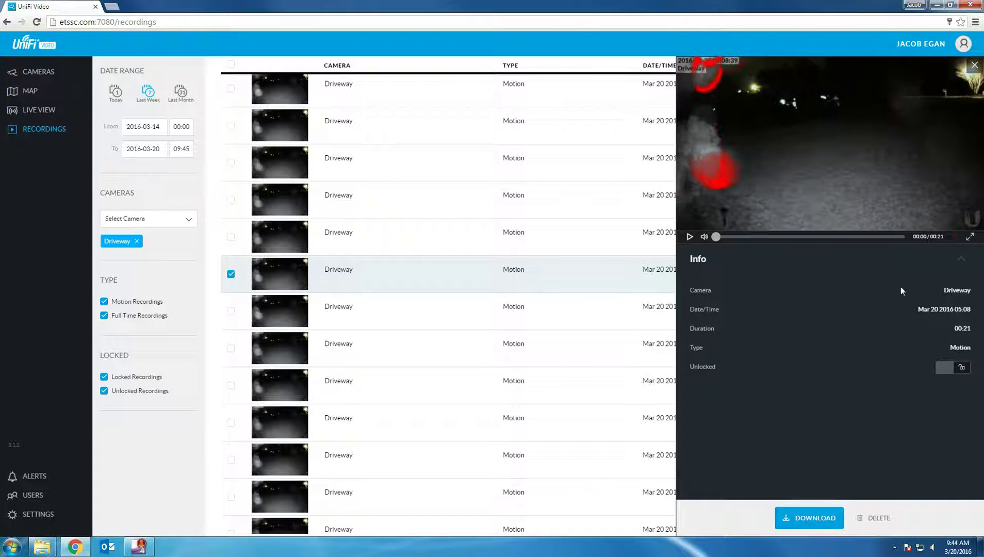
pyautogui.click(943, 369)
pyautogui.click(950, 369)
pyautogui.click(947, 369)
pyautogui.click(947, 370)
# Step: Download the clip as Driveway.20160320.050819.mp4
pyautogui.click(821, 518)
pyautogui.click(820, 518)
pyautogui.click(812, 522)
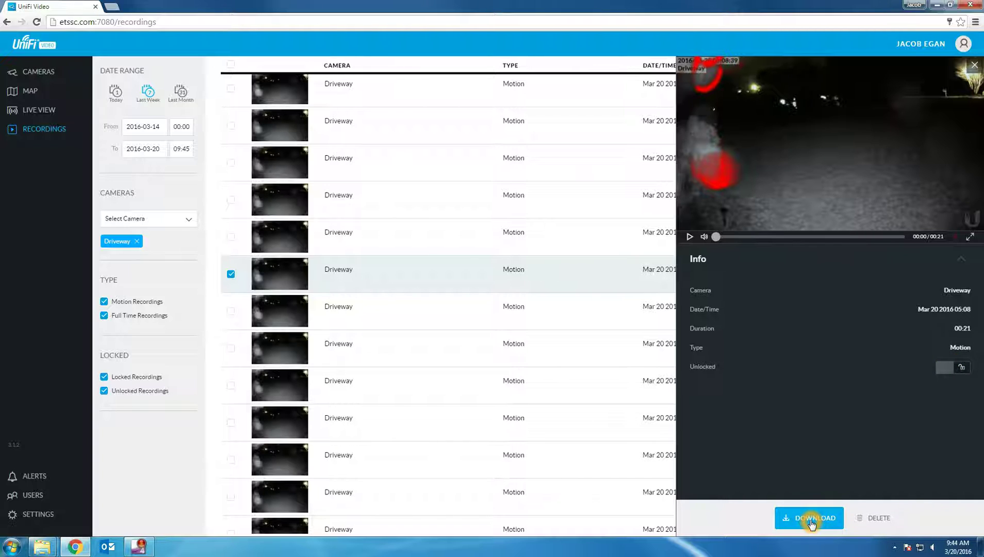
pyautogui.click(812, 522)
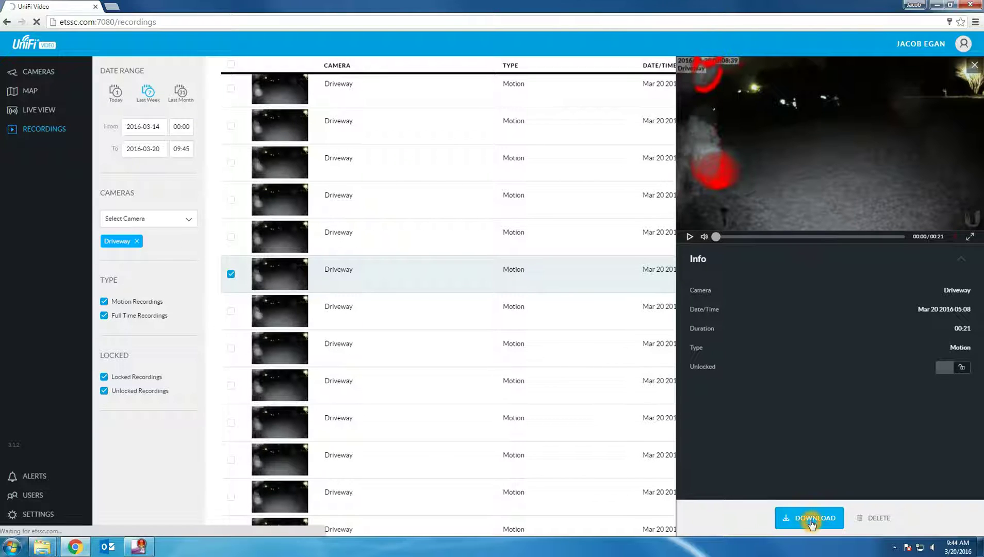
pyautogui.click(58, 527)
pyautogui.click(59, 525)
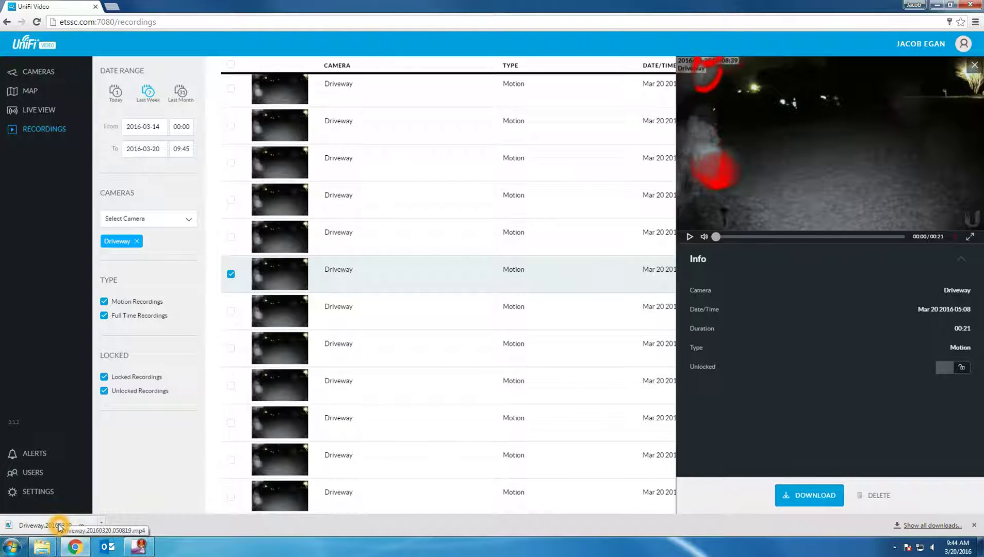
pyautogui.click(61, 526)
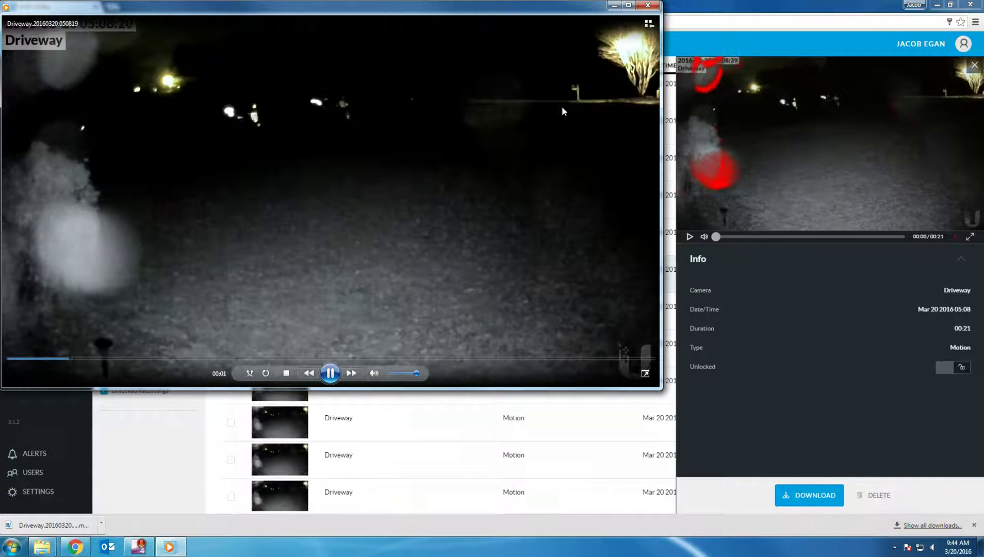
pyautogui.click(648, 5)
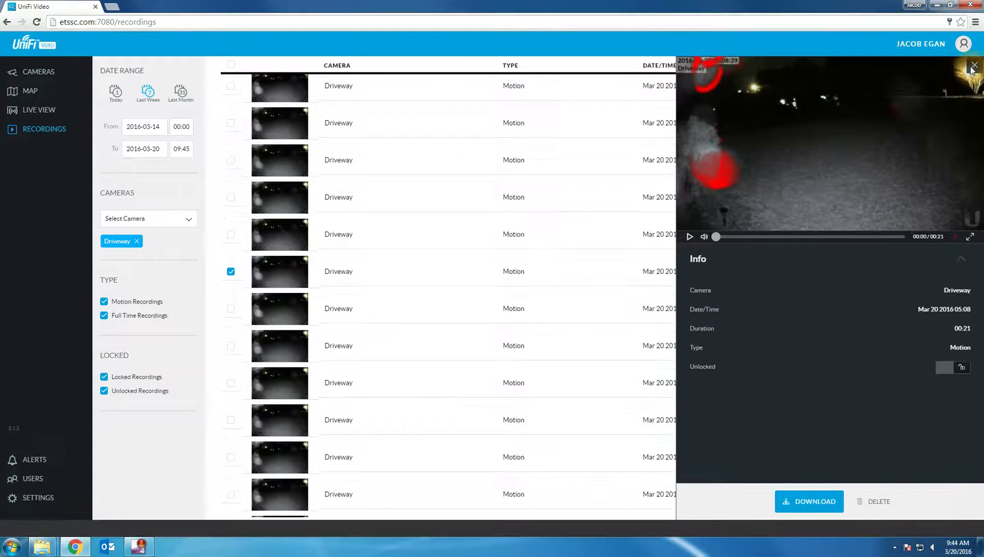
# Step: Close the 05:08 recording preview and view the empty Alerts list with Date/Time and Message columns
pyautogui.click(974, 65)
pyautogui.click(431, 291)
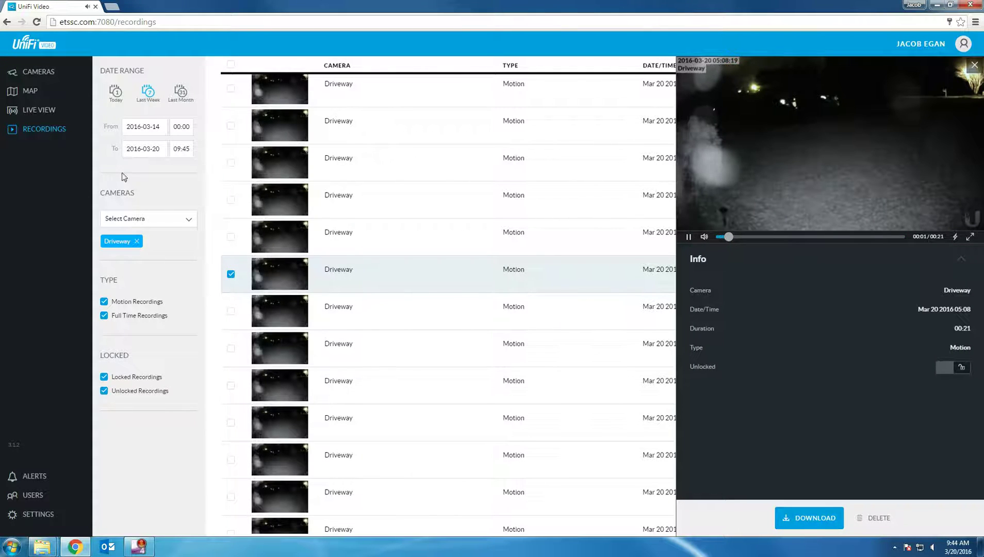
pyautogui.click(29, 478)
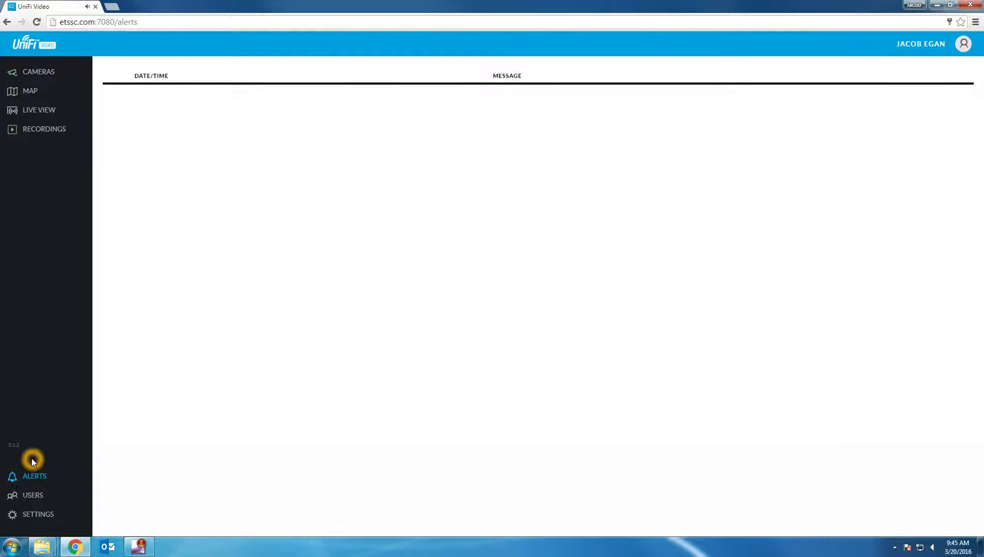
pyautogui.click(225, 214)
pyautogui.click(230, 139)
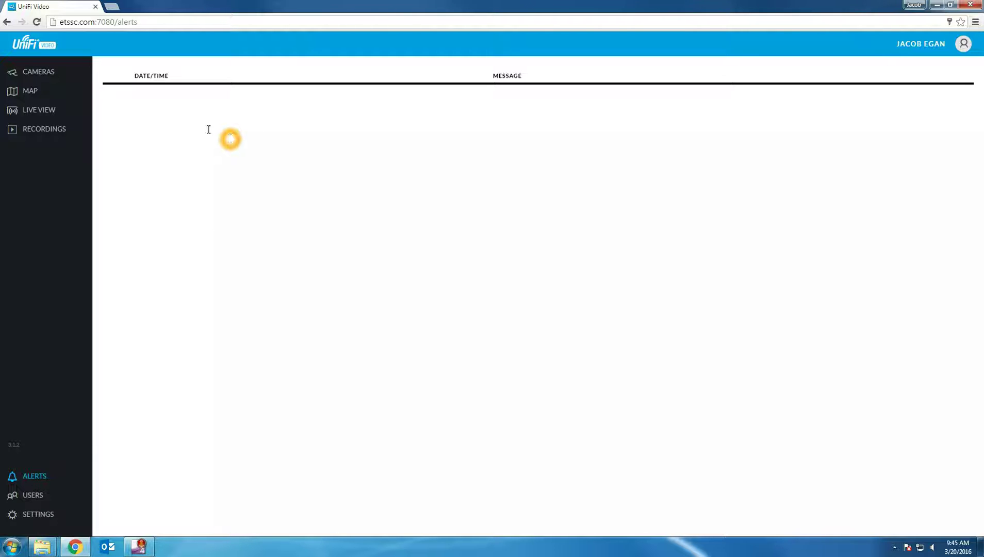
pyautogui.click(142, 100)
pyautogui.click(143, 95)
pyautogui.click(142, 94)
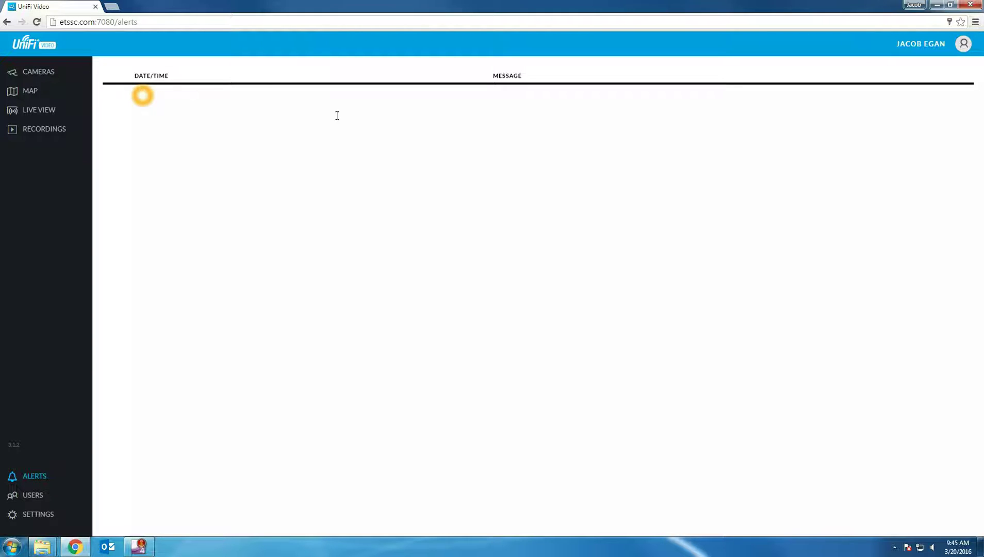
pyautogui.click(28, 498)
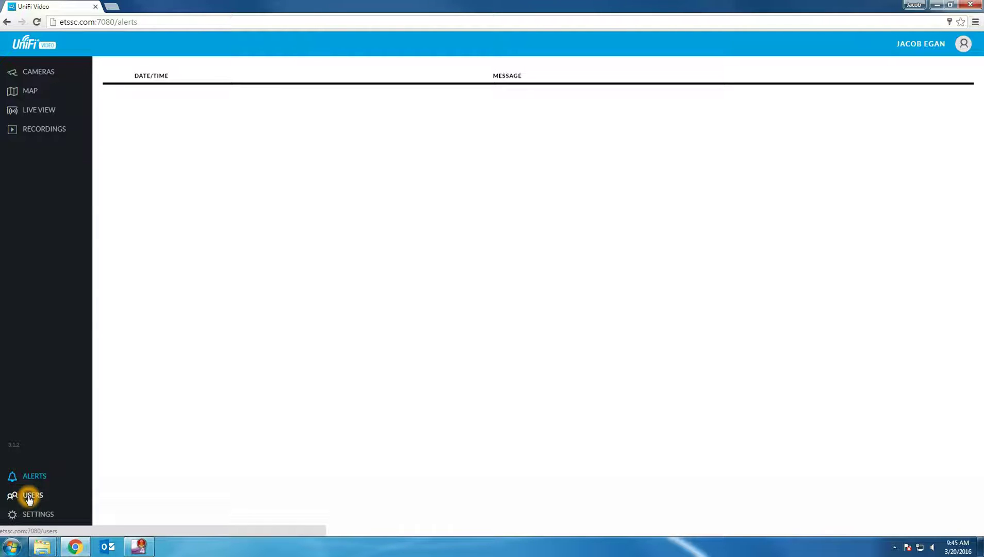
# Step: Inspect the Super Administrator account's Account and Password tabs, then close its details panel
pyautogui.click(29, 498)
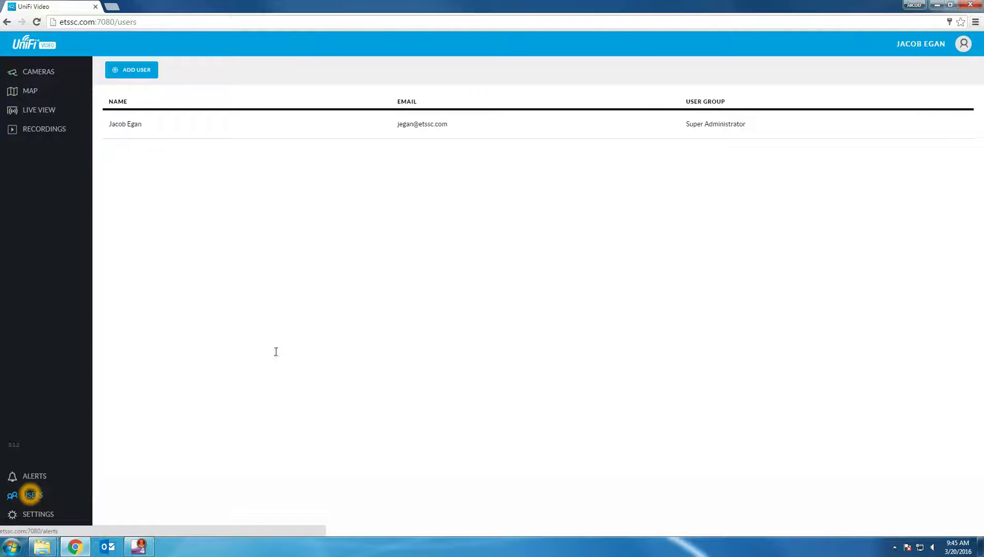
pyautogui.click(232, 129)
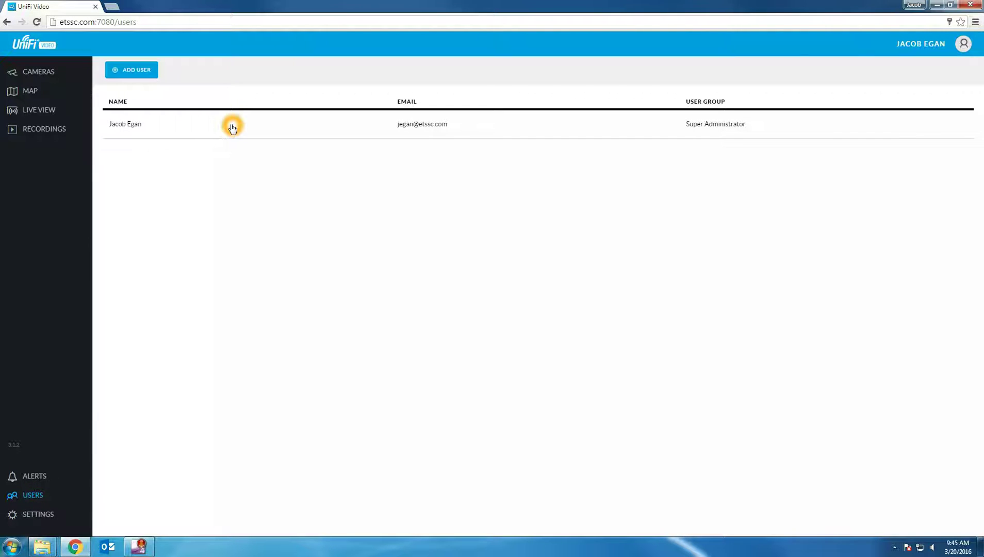
pyautogui.click(232, 128)
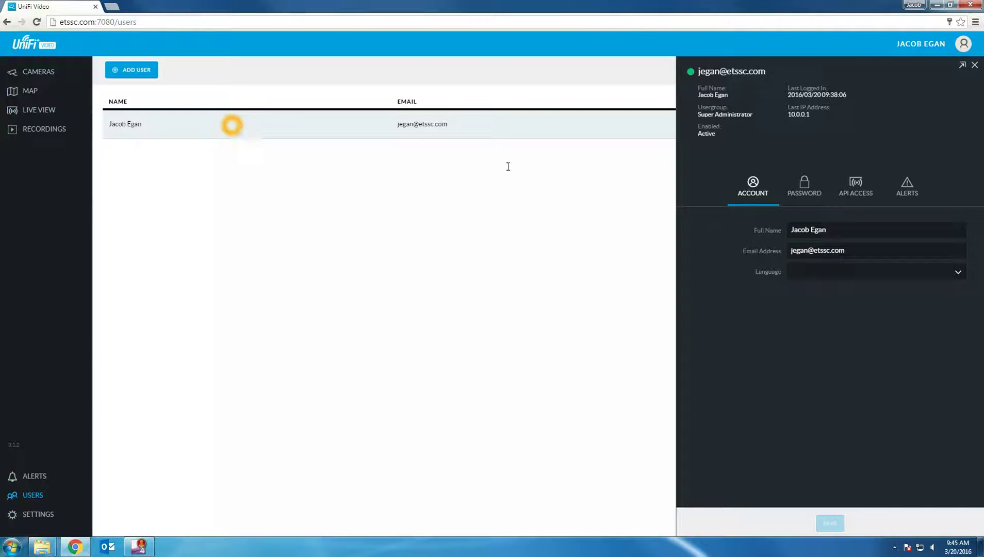
pyautogui.click(772, 192)
pyautogui.click(807, 186)
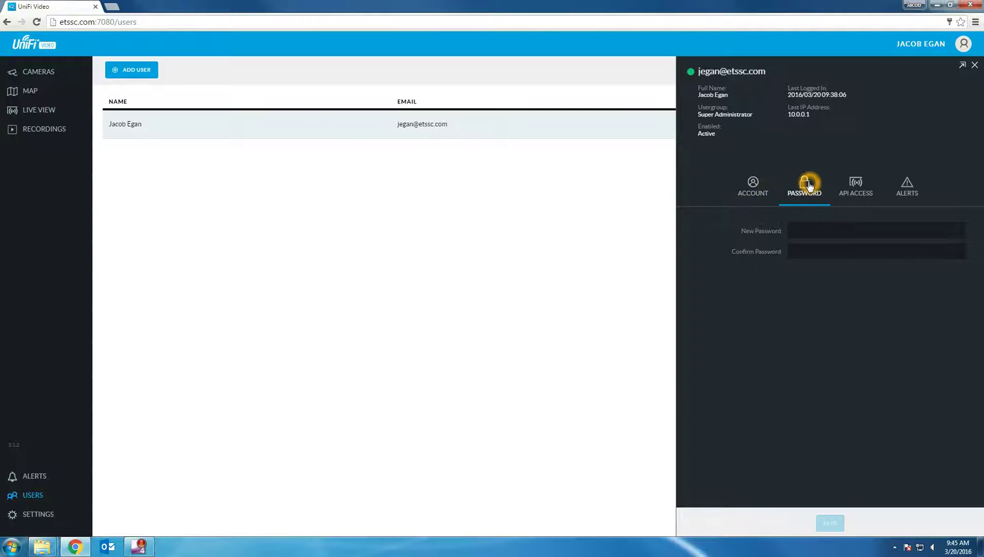
pyautogui.click(974, 66)
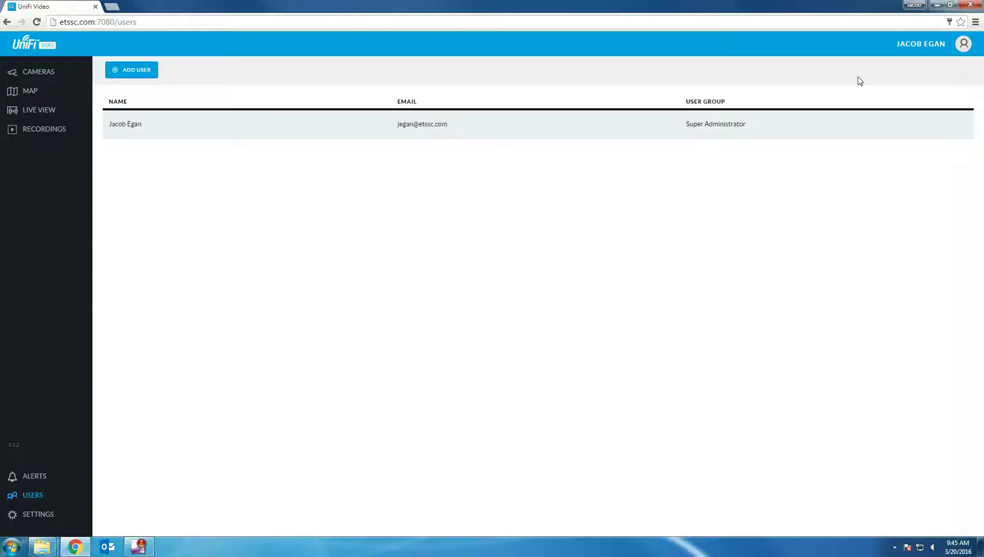
# Step: Start a new user and go through its empty Full Name, E-mail Address and User Group fields
pyautogui.click(144, 75)
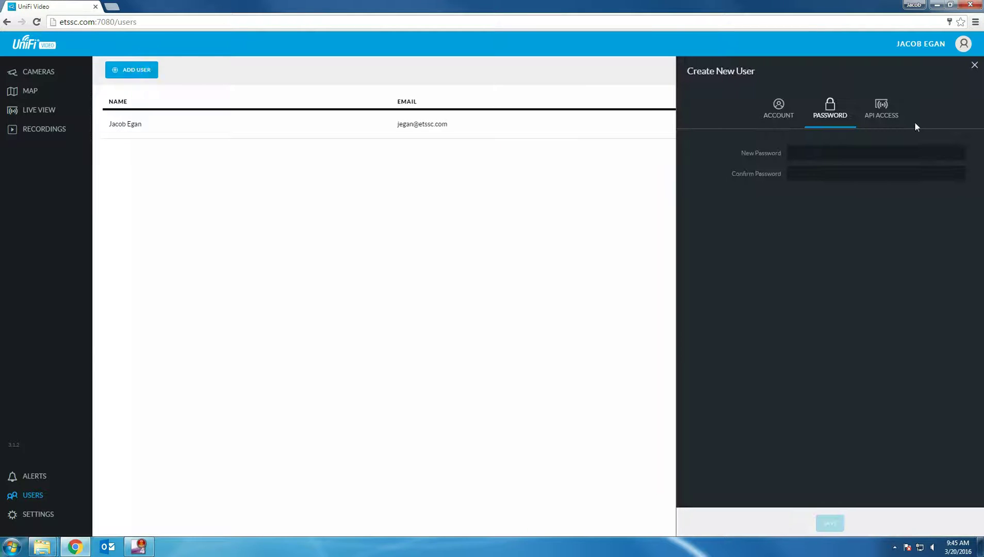
pyautogui.click(784, 110)
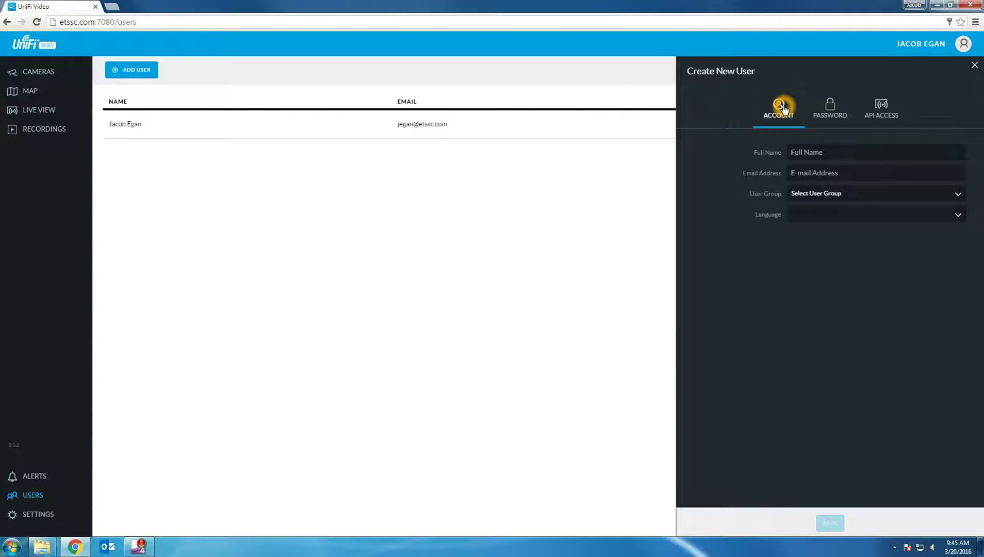
pyautogui.click(806, 154)
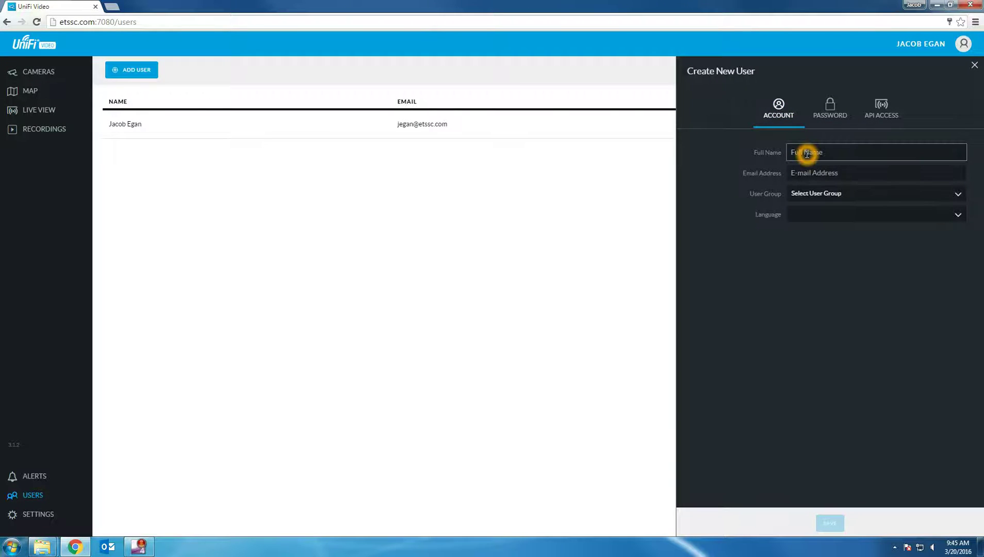
pyautogui.click(814, 176)
pyautogui.click(821, 195)
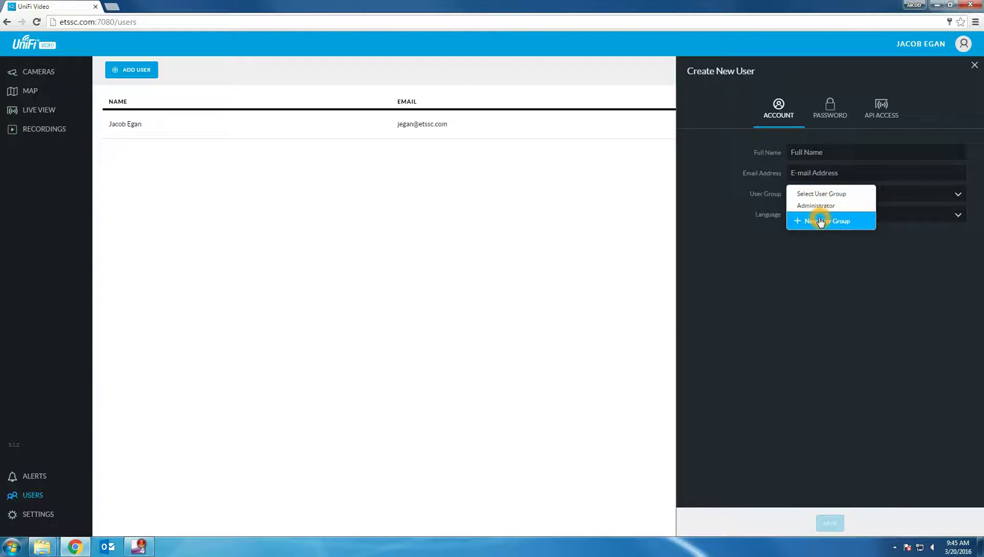
pyautogui.click(818, 220)
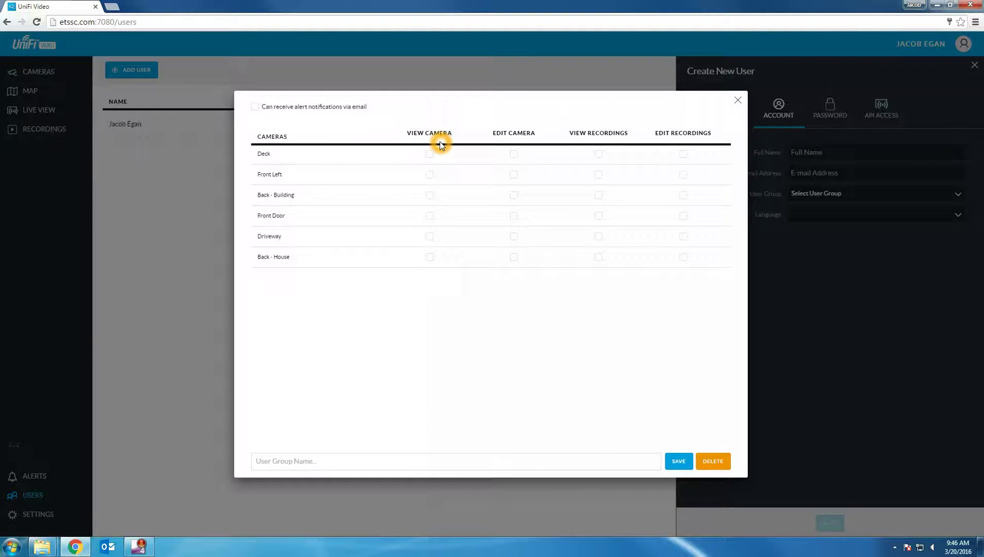
pyautogui.click(256, 107)
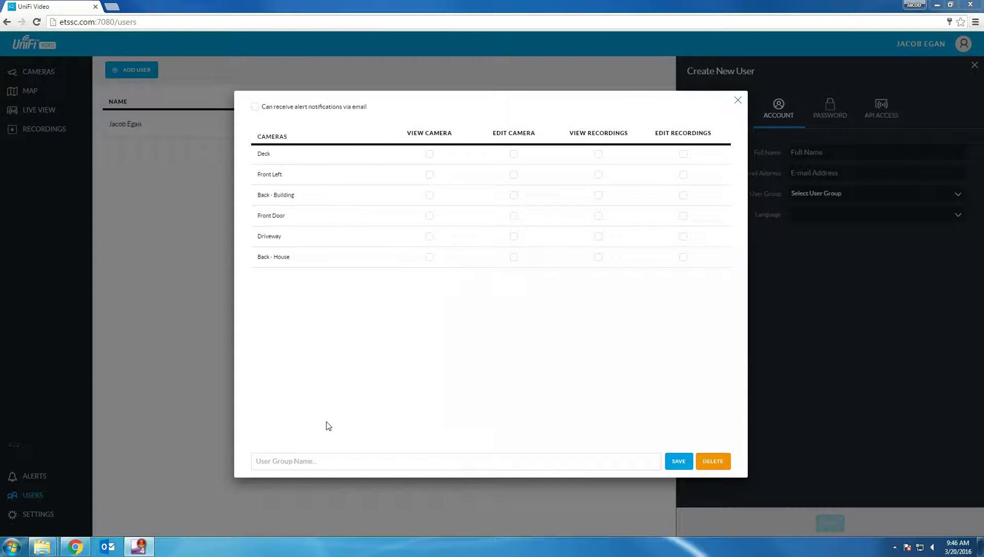
pyautogui.click(300, 460)
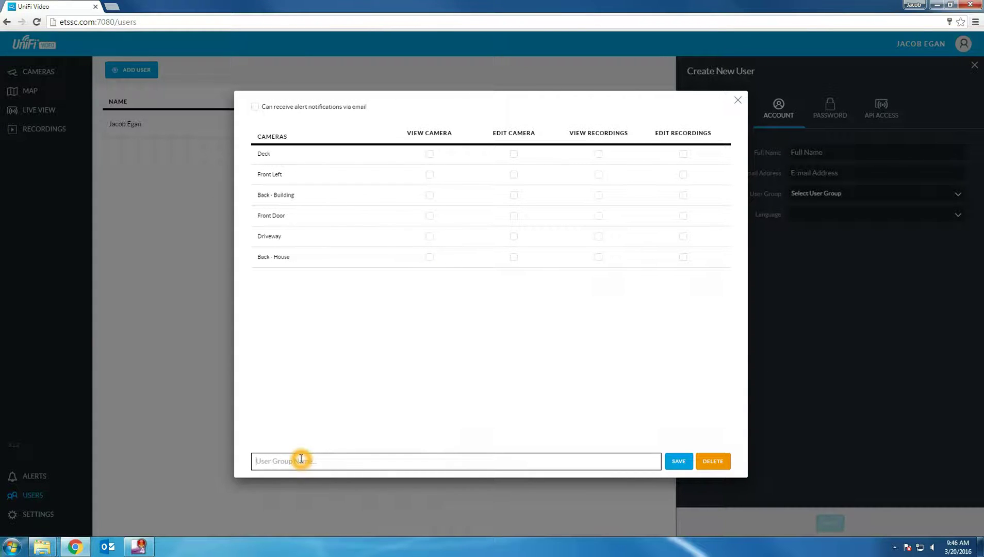
pyautogui.click(737, 100)
# Step: Look at the new user's password fields, then discard the Create New User form unsaved
pyautogui.click(802, 195)
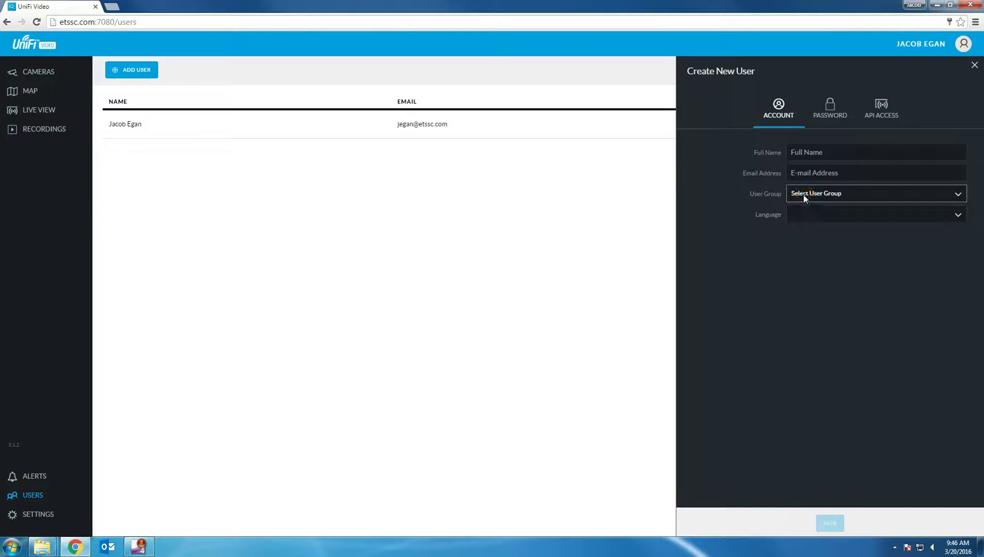
pyautogui.click(803, 195)
pyautogui.click(829, 109)
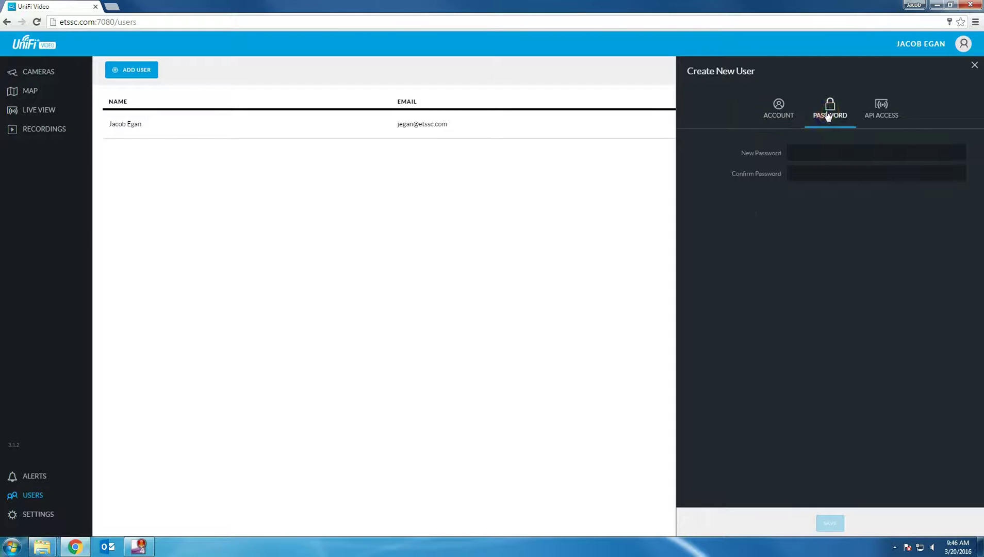
pyautogui.click(808, 156)
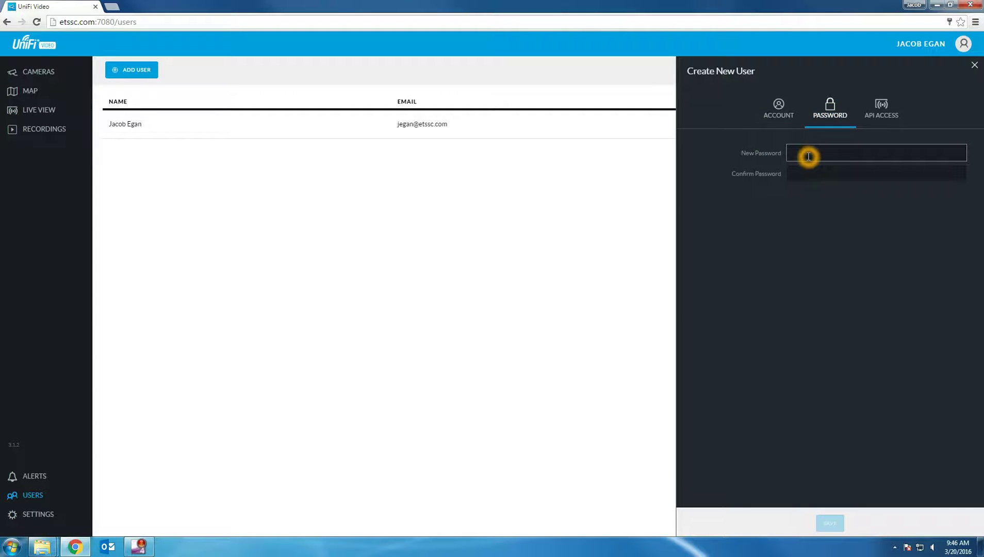
pyautogui.click(809, 173)
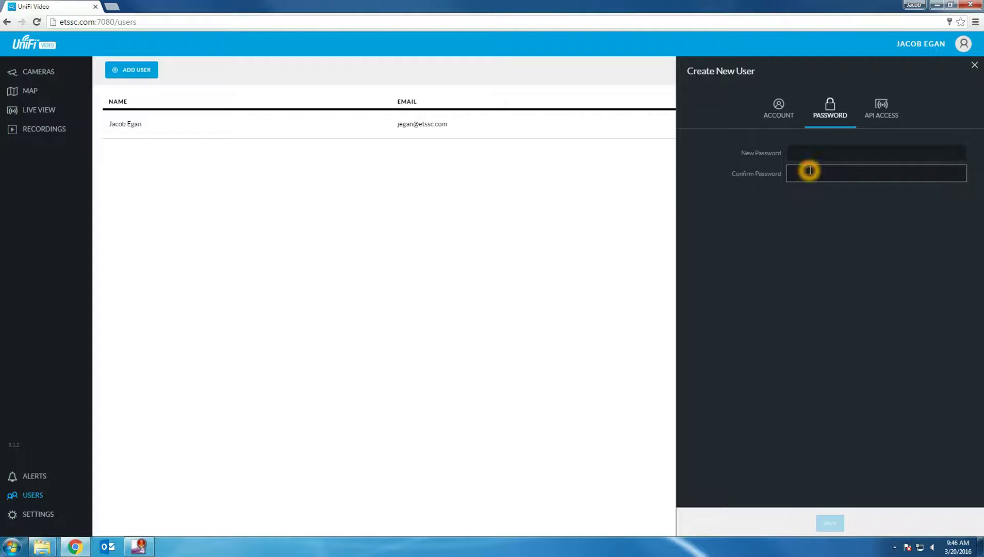
pyautogui.click(974, 65)
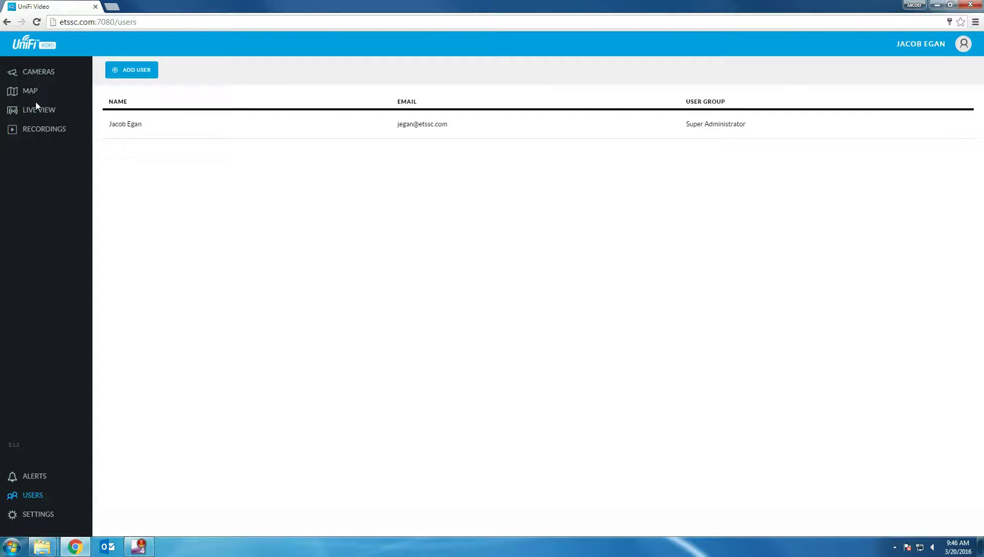
# Step: Set the Deck camera's Record Mode to Record on schedule and begin a New Schedule
pyautogui.click(32, 72)
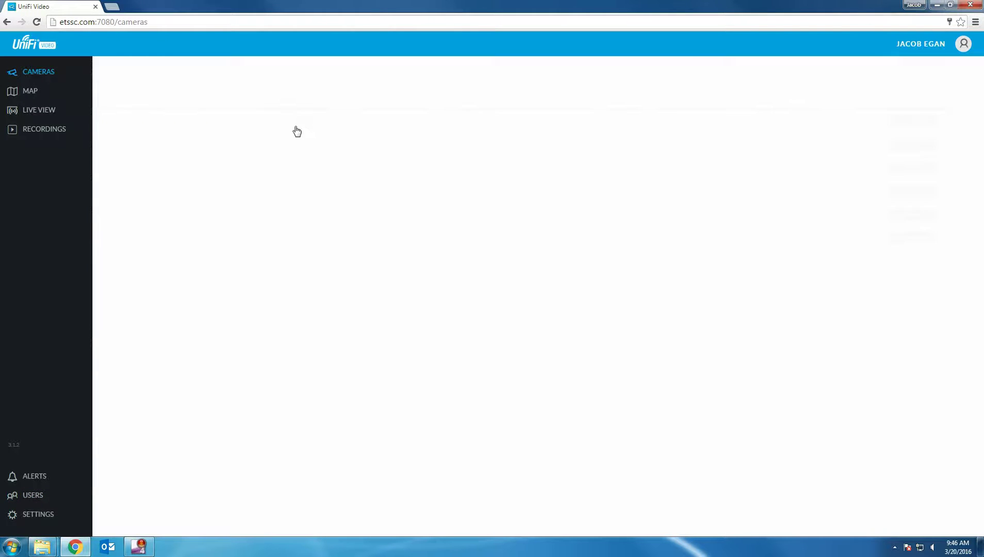
pyautogui.click(256, 122)
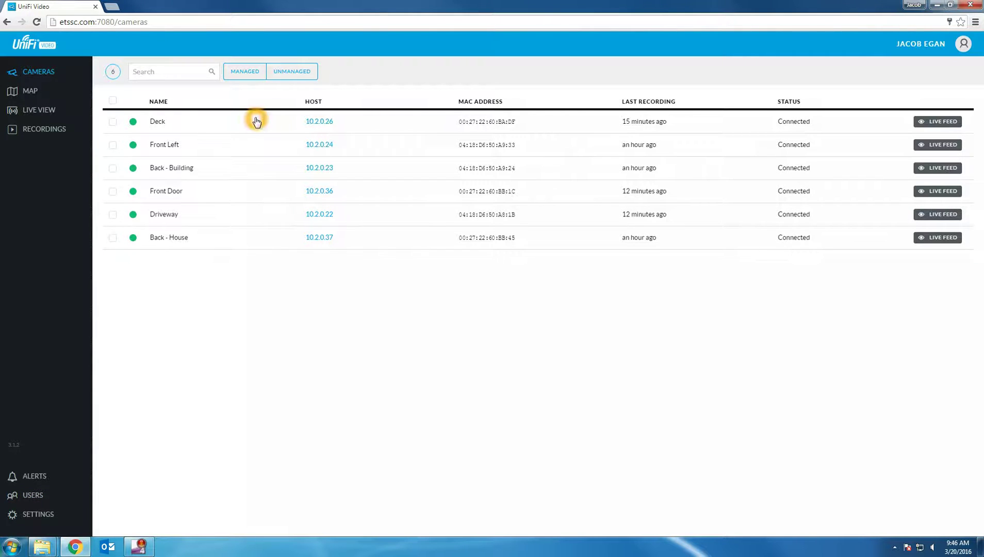
pyautogui.click(781, 192)
pyautogui.click(814, 261)
pyautogui.click(806, 247)
pyautogui.click(805, 281)
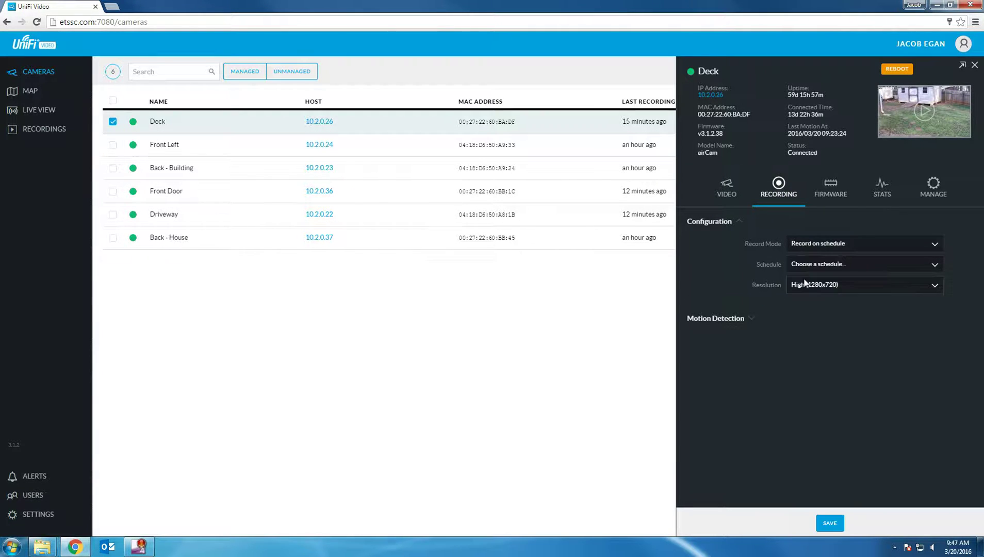
pyautogui.click(804, 265)
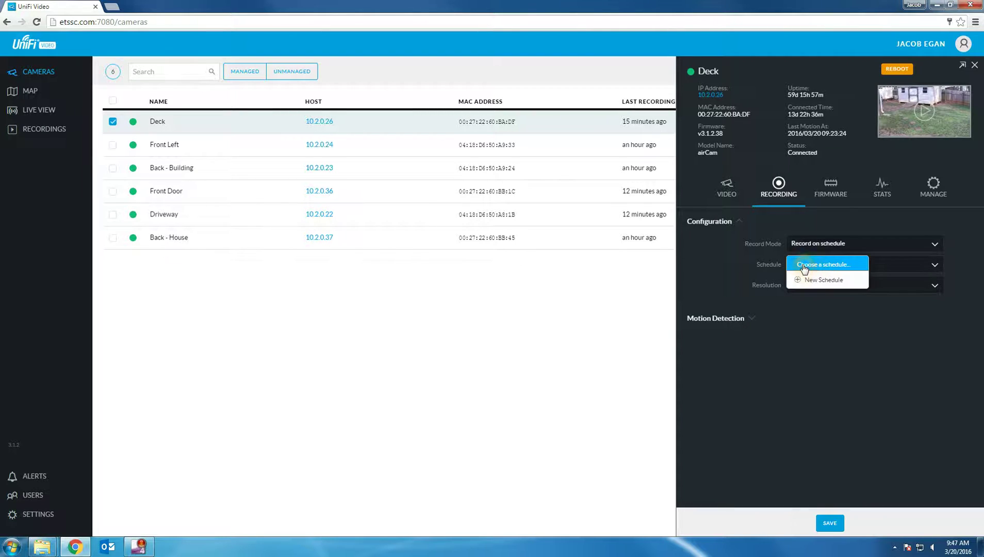
pyautogui.click(803, 283)
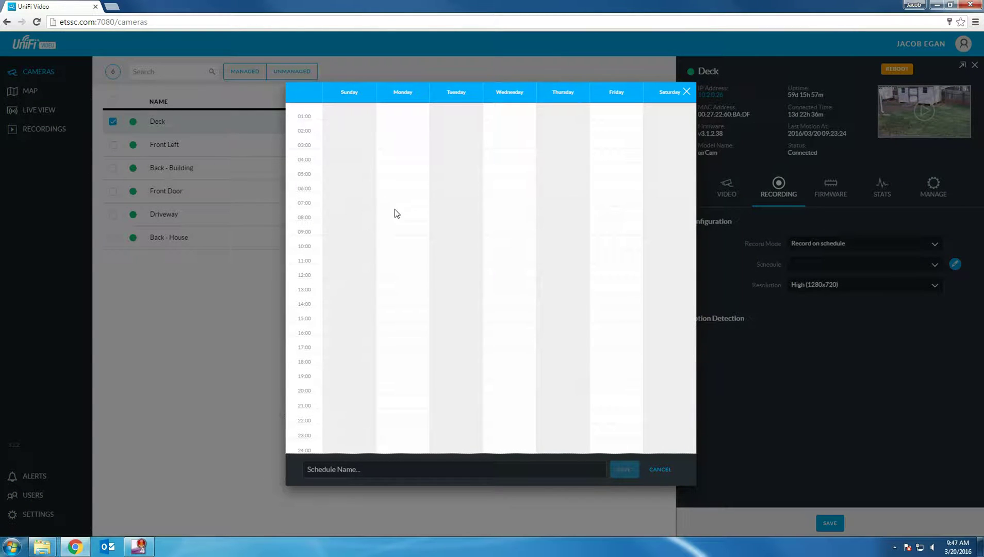
# Step: Draft Record Only Motion blocks for Monday 07:00–17:30 and Tuesday 07:00–17:00, then discard the schedule
pyautogui.moveTo(398, 209); pyautogui.dragTo(394, 359)
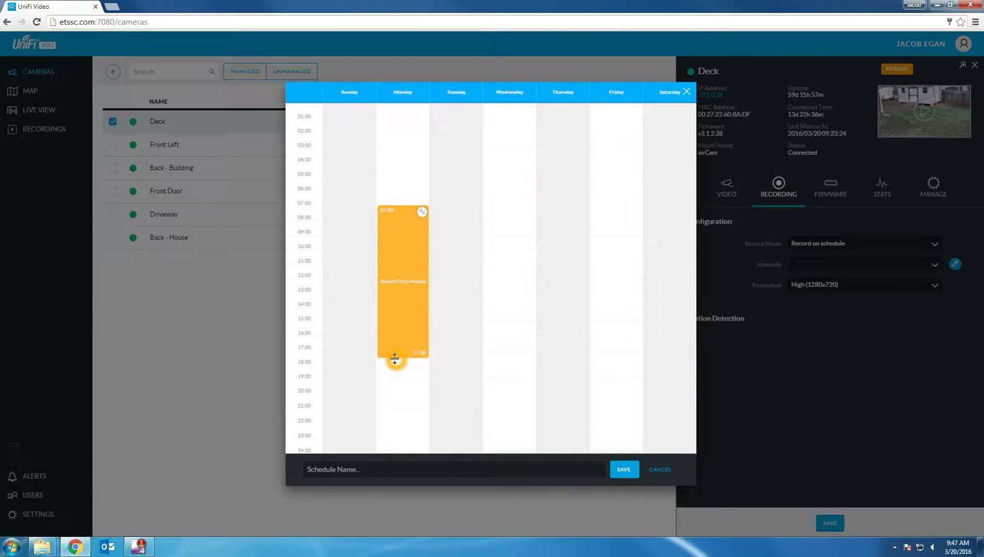
pyautogui.click(383, 208)
pyautogui.click(402, 355)
pyautogui.click(446, 213)
pyautogui.moveTo(441, 212); pyautogui.dragTo(456, 356)
pyautogui.click(386, 472)
pyautogui.click(686, 477)
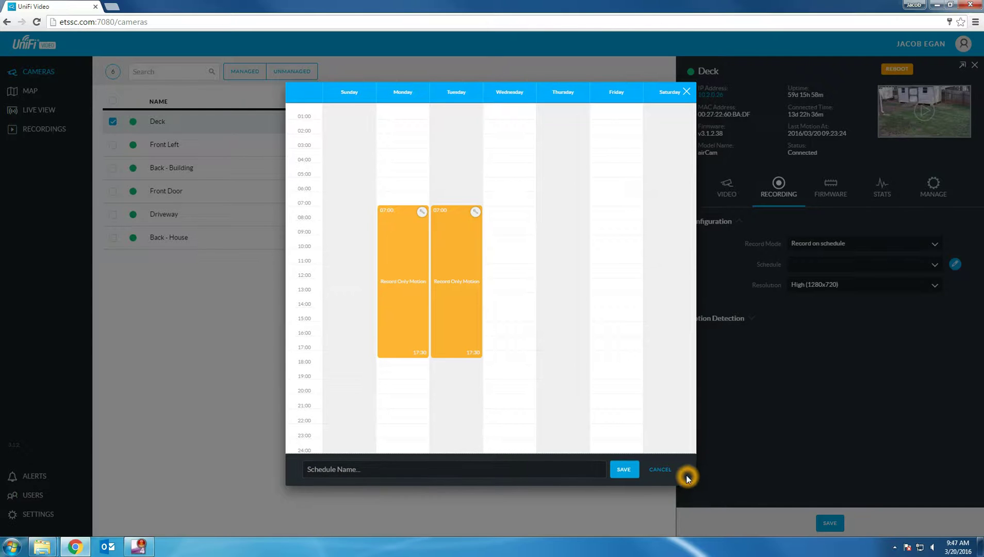
pyautogui.click(686, 92)
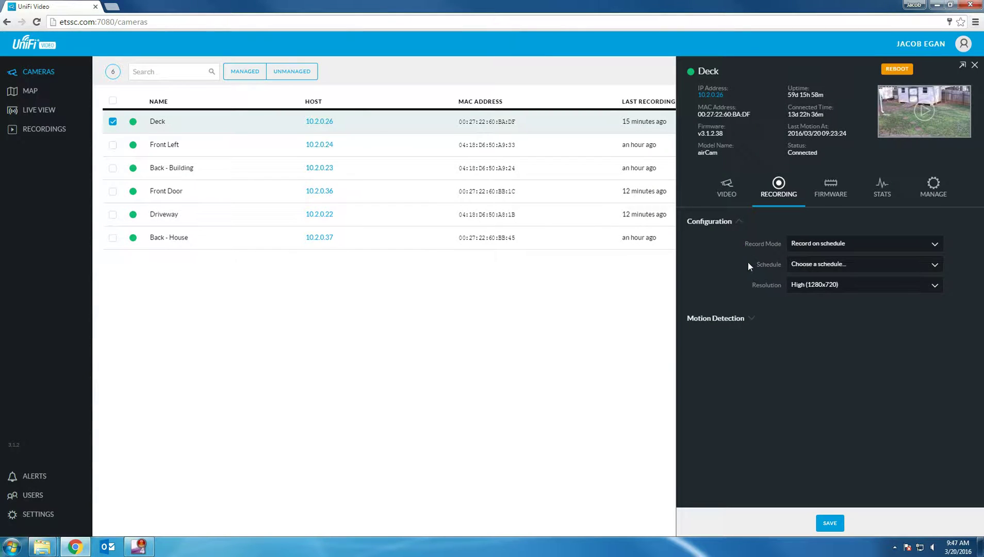
# Step: Set the Deck camera to Record only motion and close its details panel
pyautogui.click(748, 263)
pyautogui.click(809, 263)
pyautogui.click(814, 248)
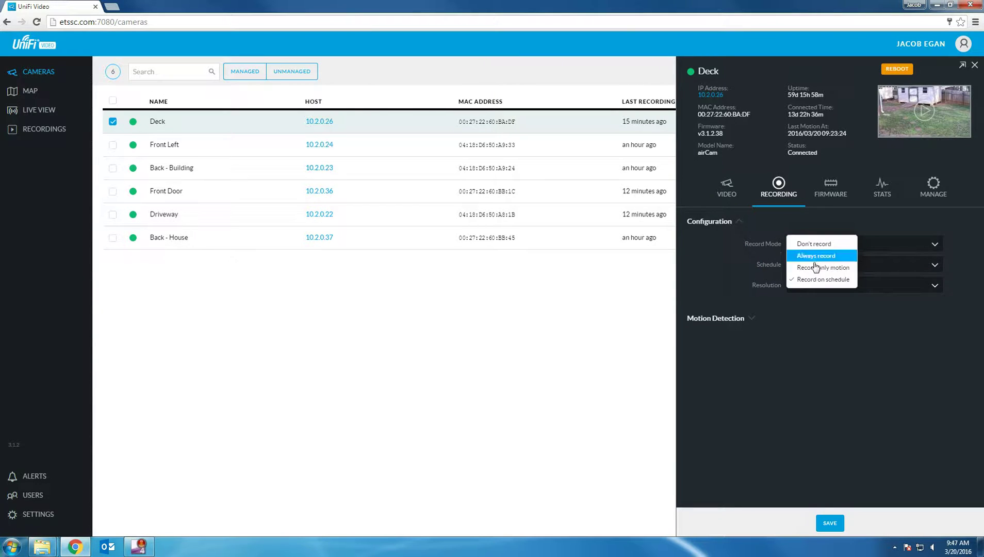
pyautogui.click(812, 268)
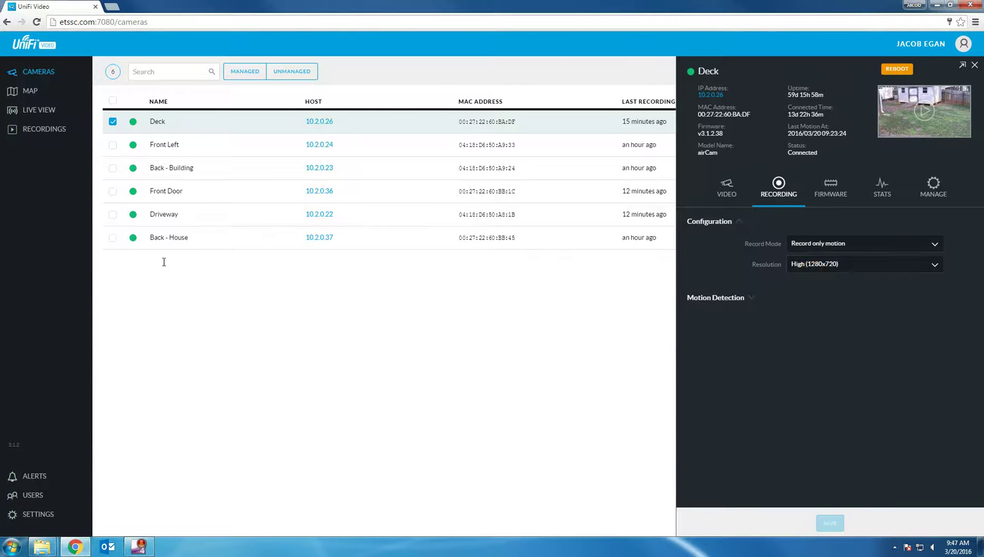
pyautogui.click(975, 66)
pyautogui.click(977, 68)
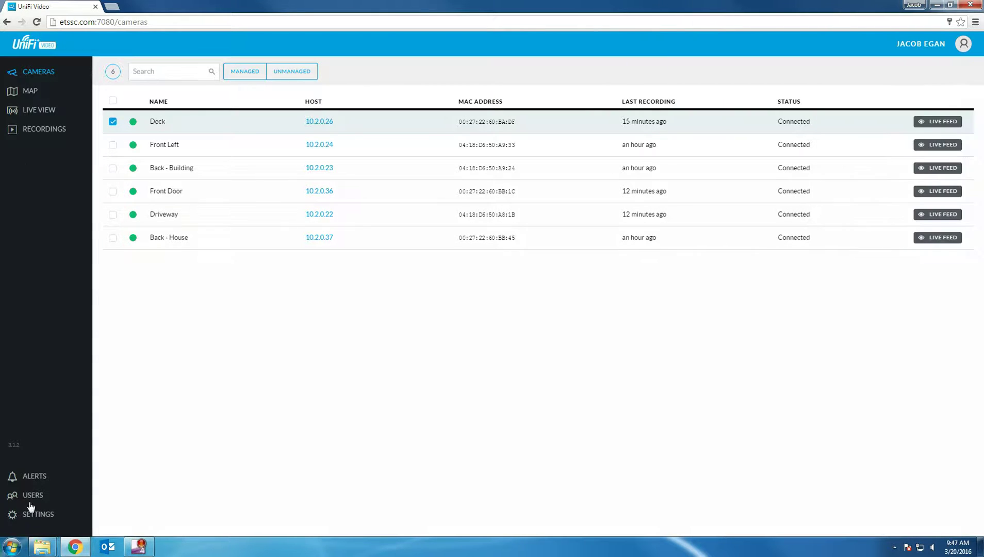
# Step: Visit the Alerts and Users pages, ending on NVR Settings with UTC-05:00 Eastern Time
pyautogui.click(41, 480)
pyautogui.click(61, 449)
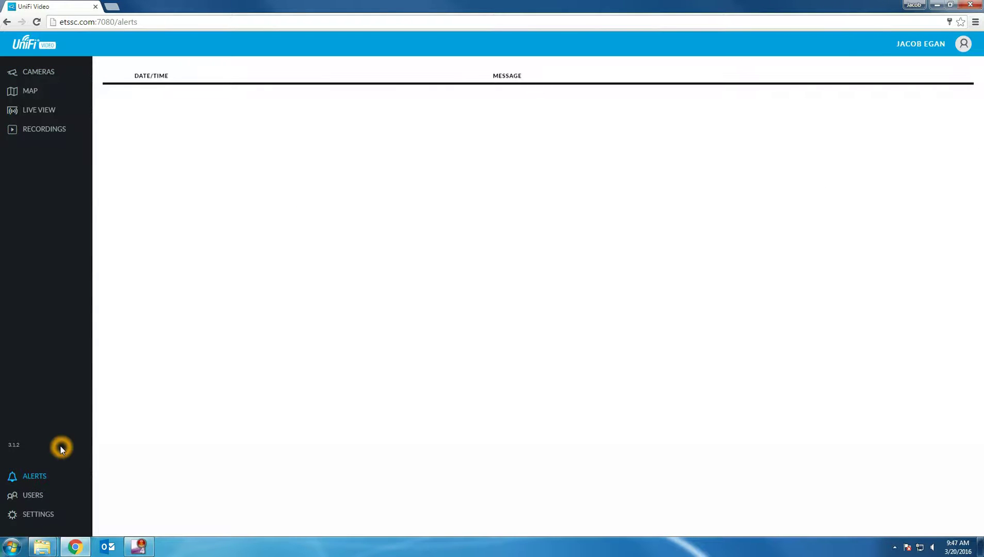
pyautogui.click(30, 497)
pyautogui.click(29, 516)
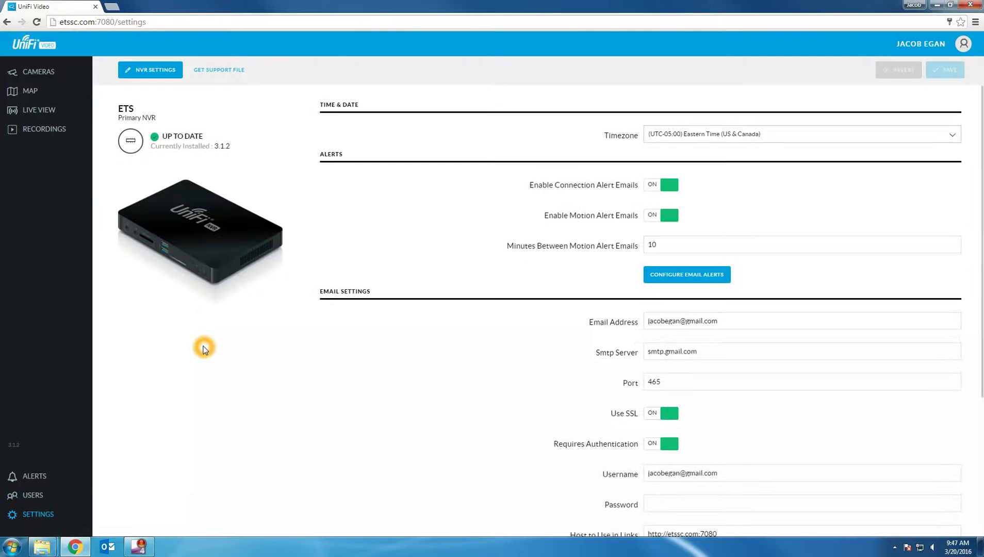
pyautogui.click(674, 136)
pyautogui.click(659, 243)
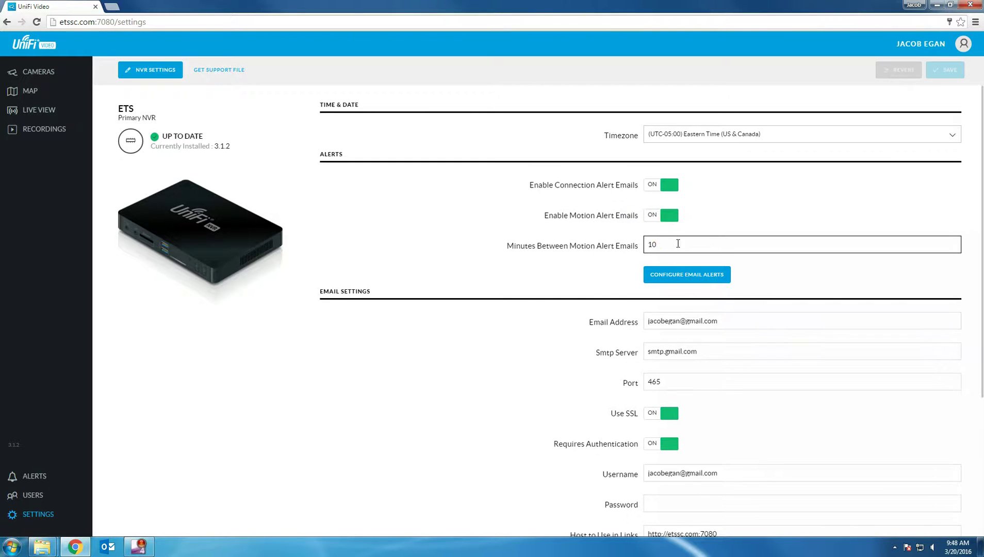
pyautogui.click(676, 245)
pyautogui.click(708, 275)
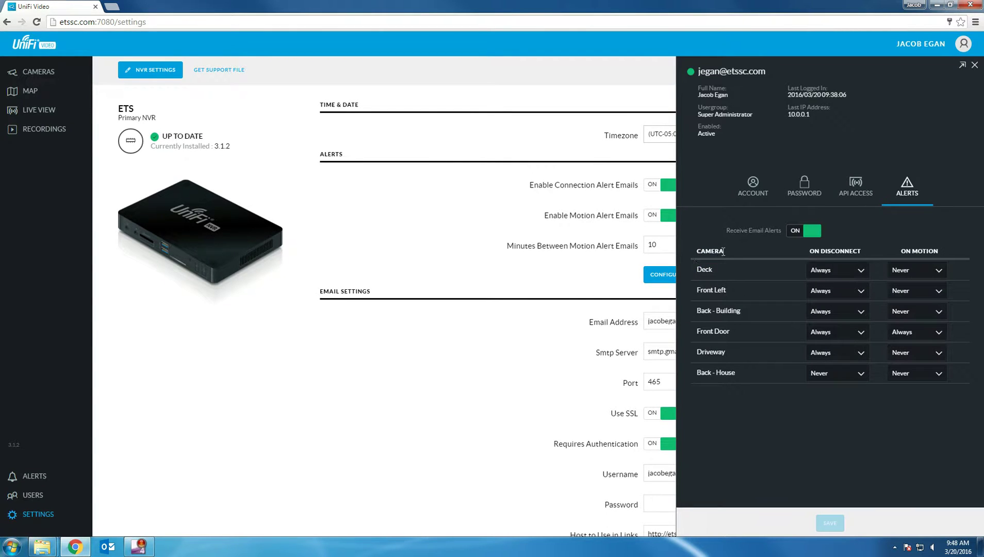
# Step: In Email Alerts, set Back - House's On Disconnect alert to Always
pyautogui.click(722, 251)
pyautogui.click(840, 267)
pyautogui.click(842, 254)
pyautogui.click(842, 373)
pyautogui.click(825, 385)
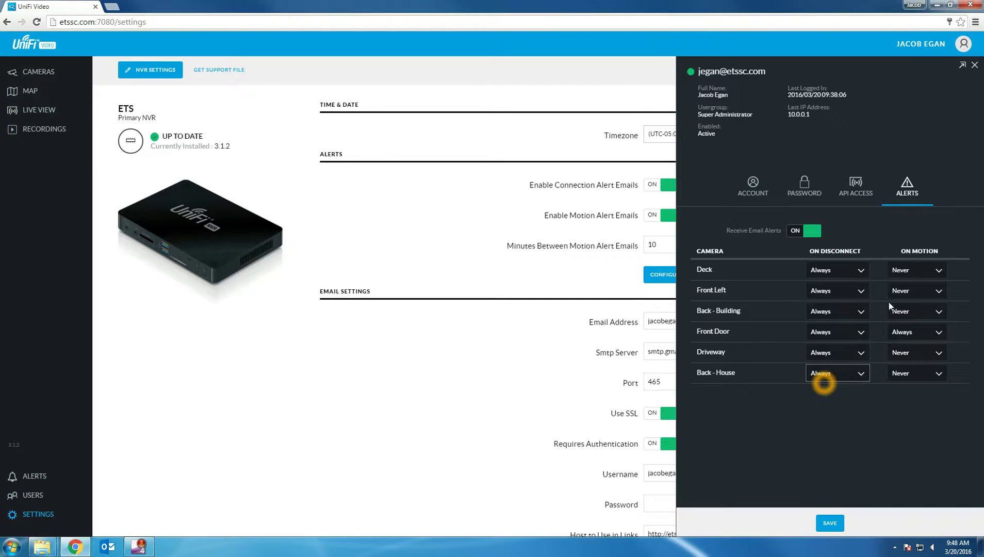
# Step: Leave Deck's and Front Left's motion alerts unchanged and start a New Schedule for Front Door's motion alerts
pyautogui.click(917, 271)
pyautogui.click(906, 240)
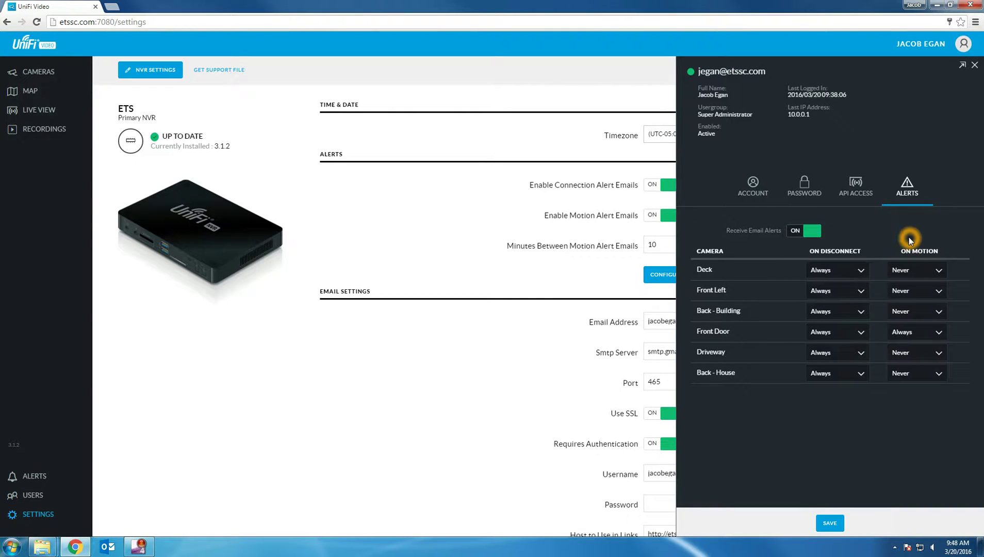
pyautogui.click(909, 292)
pyautogui.click(913, 272)
pyautogui.click(912, 338)
pyautogui.click(915, 335)
pyautogui.click(915, 336)
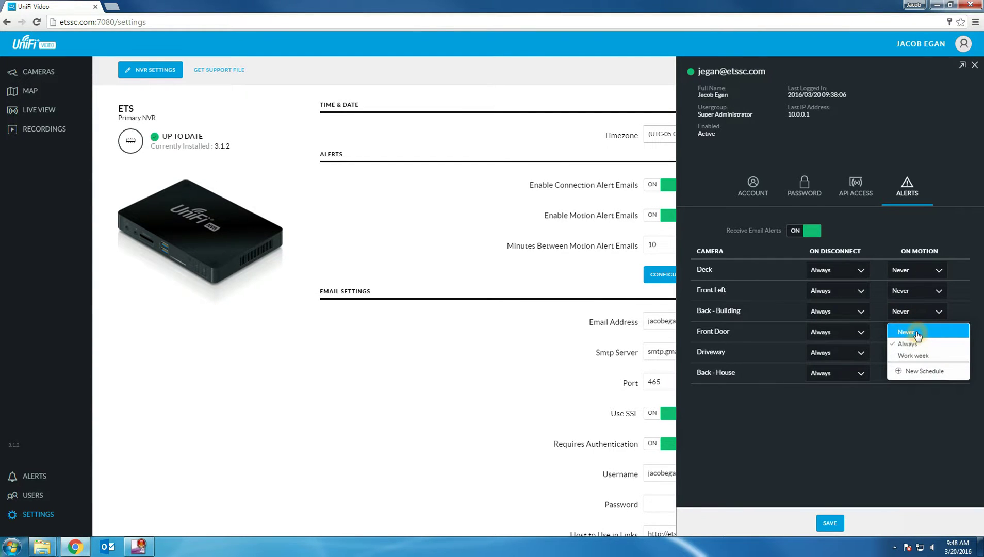
pyautogui.click(916, 345)
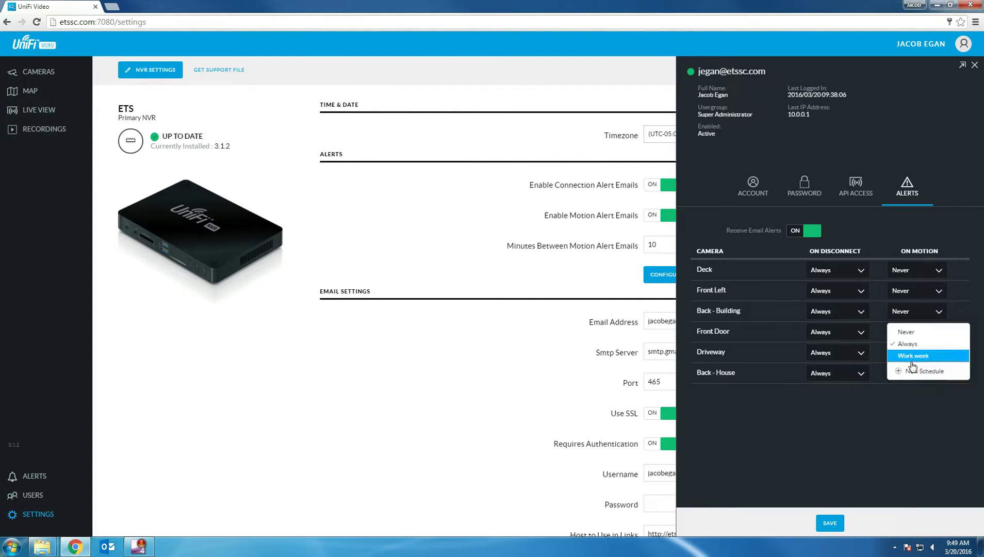
pyautogui.click(910, 372)
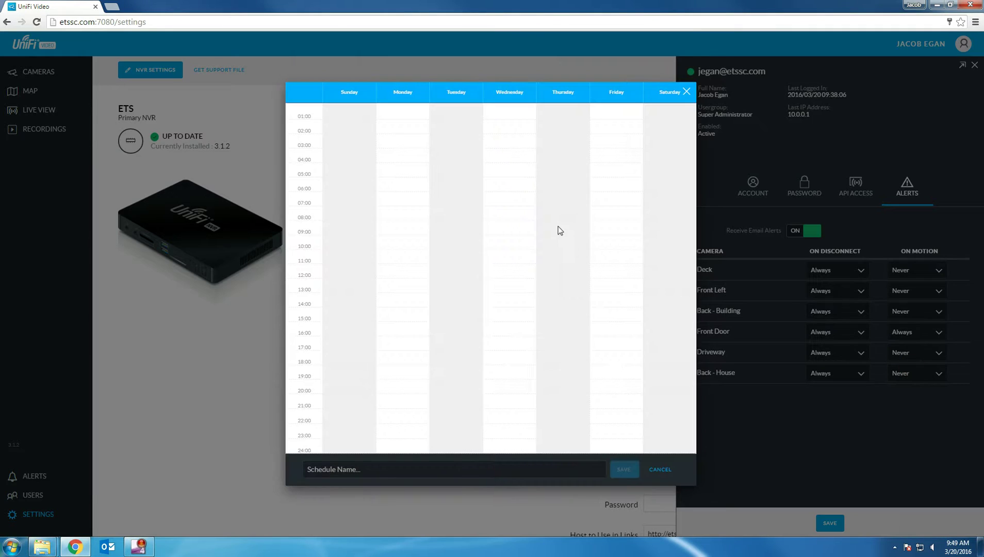
# Step: Draw a Monday alert block from 04:00 to 15:15, then cancel the draft schedule
pyautogui.click(558, 226)
pyautogui.click(397, 165)
pyautogui.moveTo(398, 281); pyautogui.dragTo(402, 324)
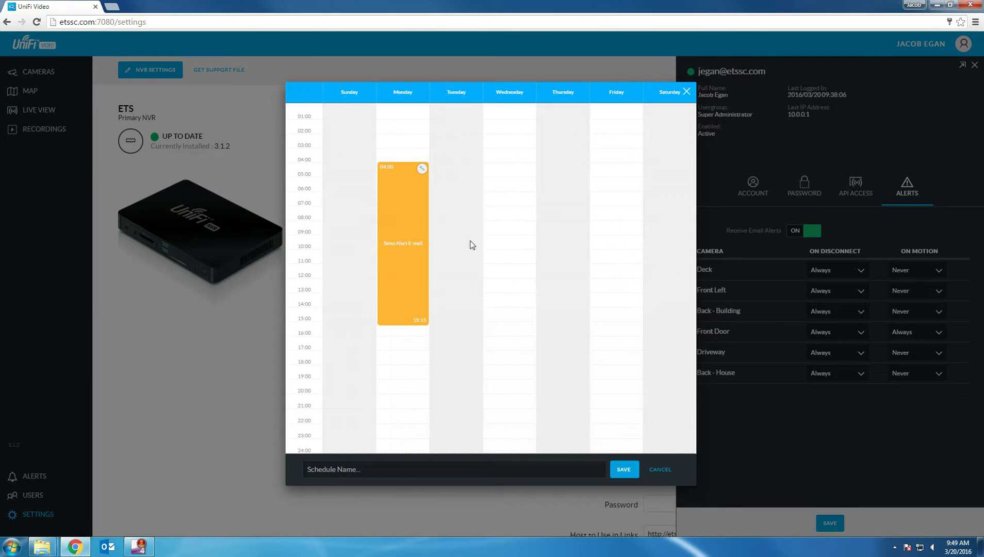
pyautogui.click(457, 160)
pyautogui.click(497, 469)
pyautogui.click(657, 471)
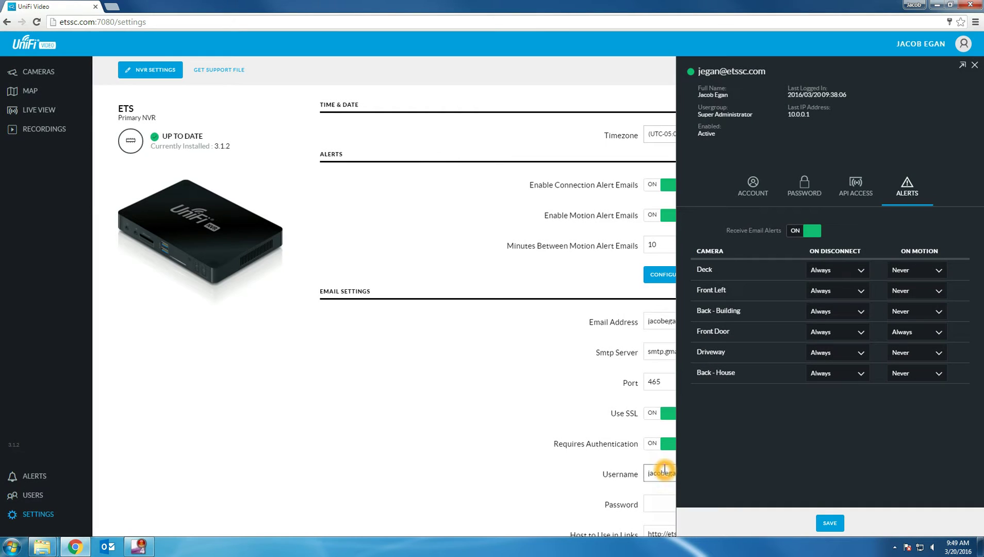
# Step: Check Front Door's and Driveway's motion alerts, save the alert preferences, and close the user panel
pyautogui.click(922, 334)
pyautogui.click(926, 353)
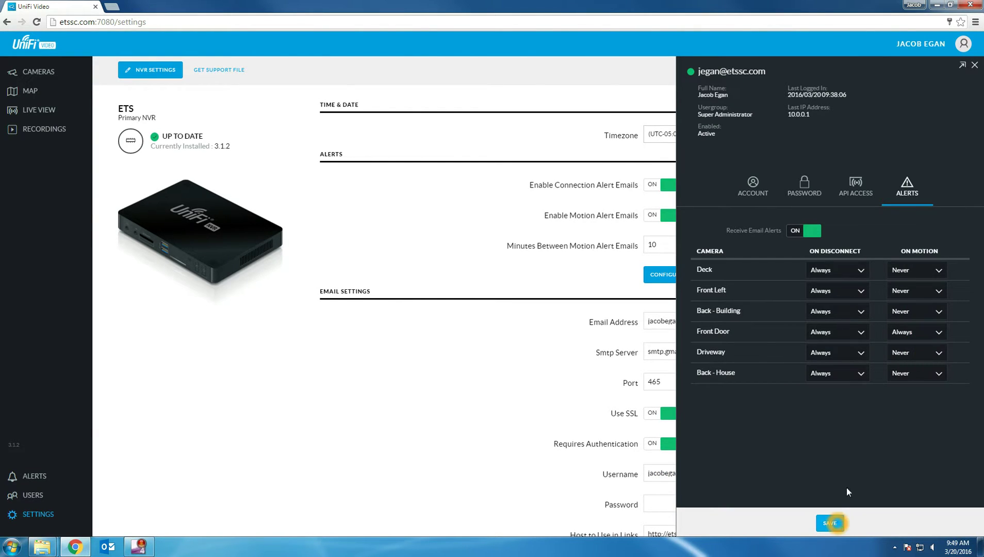
pyautogui.click(829, 523)
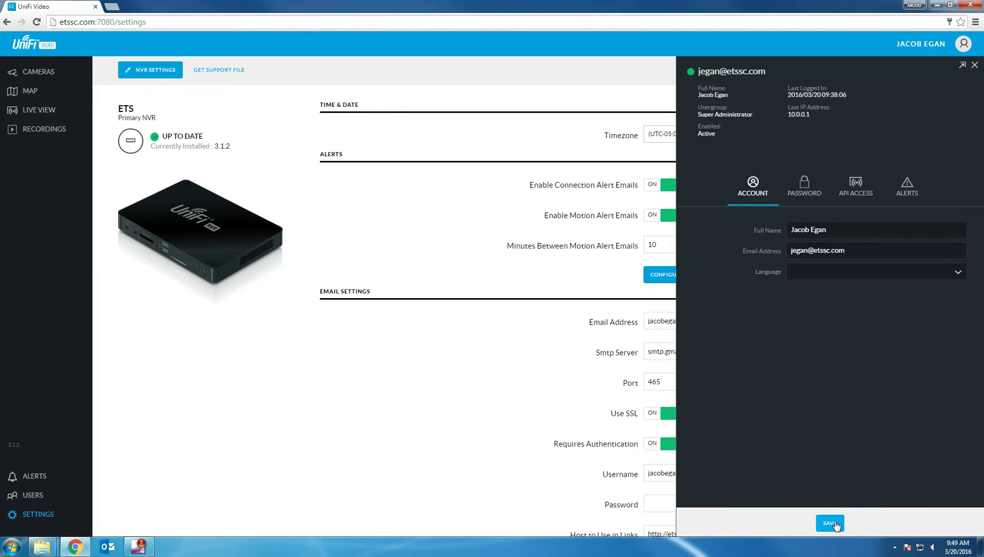
pyautogui.click(972, 66)
pyautogui.click(808, 321)
pyautogui.scroll(-2, 808, 323)
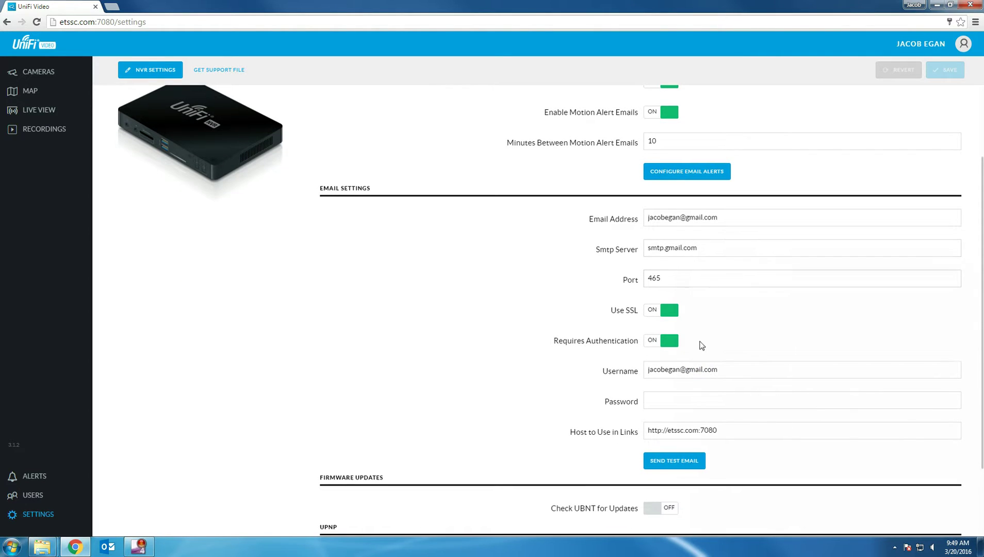
pyautogui.click(693, 401)
pyautogui.click(630, 434)
pyautogui.click(735, 429)
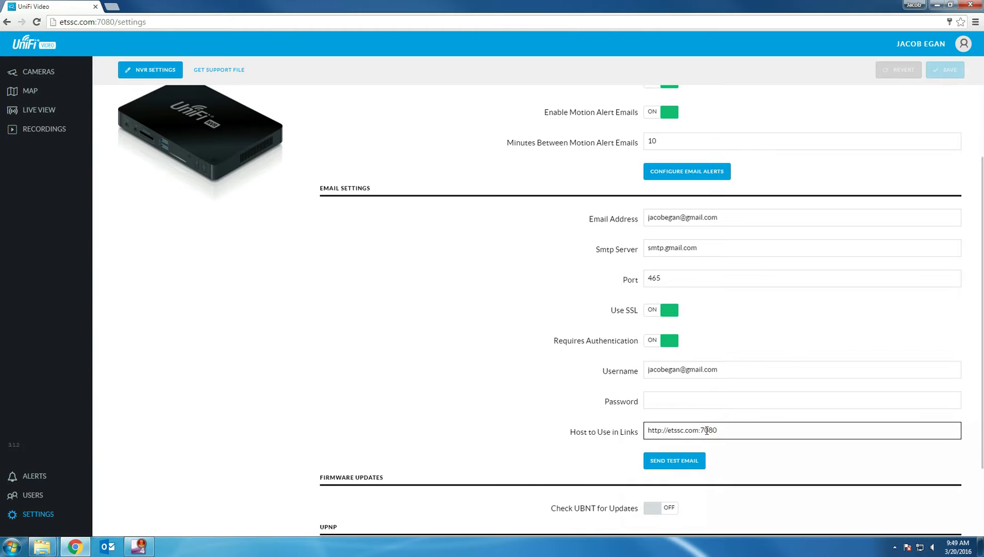
pyautogui.moveTo(732, 432); pyautogui.dragTo(637, 431)
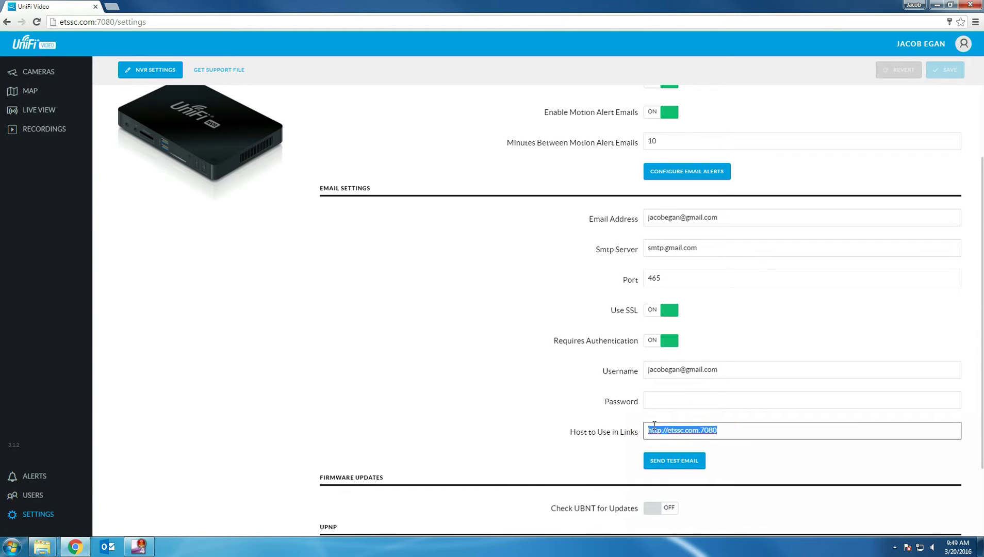
pyautogui.click(737, 432)
pyautogui.click(735, 429)
pyautogui.click(735, 428)
# Step: Scroll to Discover Cameras at the bottom of Settings, then return to the six-camera list
pyautogui.click(511, 397)
pyautogui.scroll(-1, 509, 395)
pyautogui.scroll(-1, 508, 394)
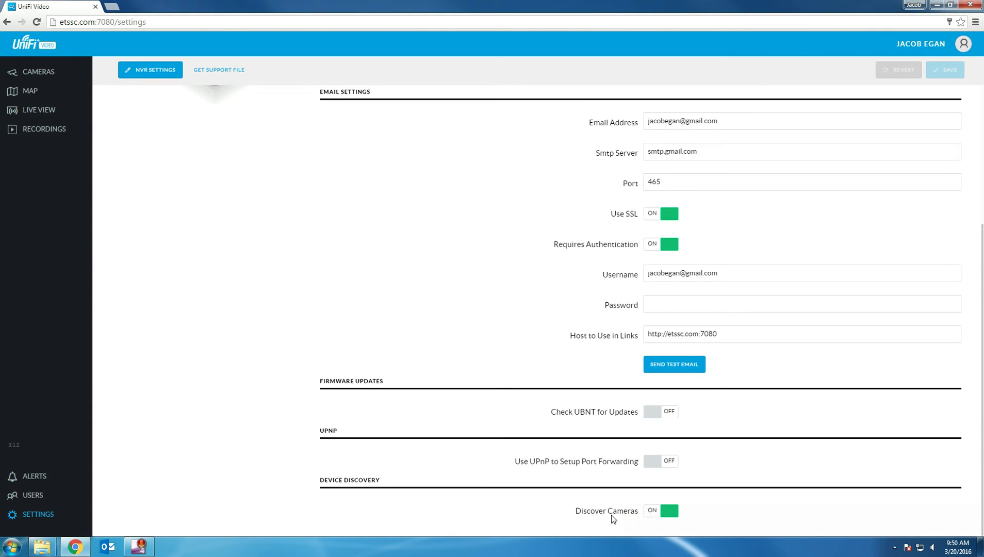
pyautogui.click(584, 517)
pyautogui.click(41, 74)
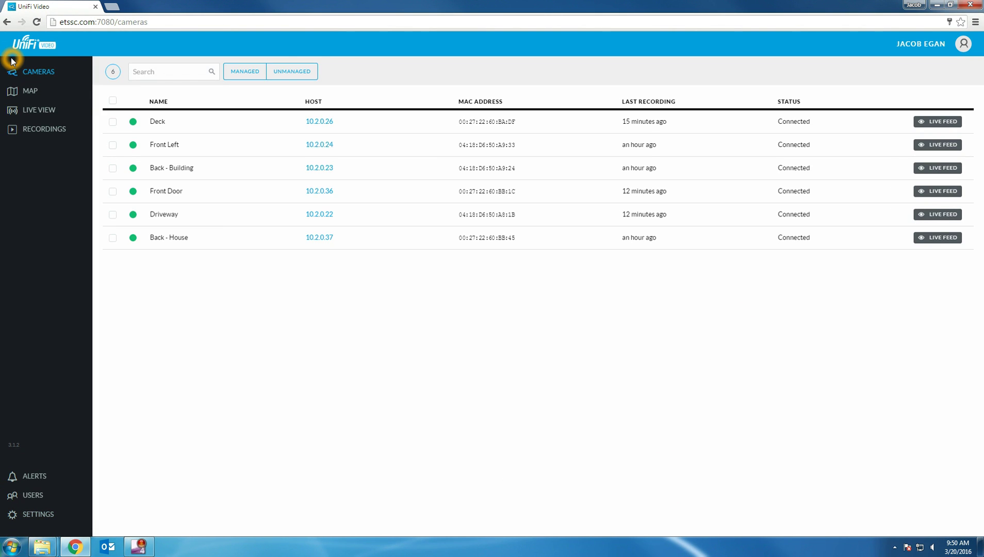